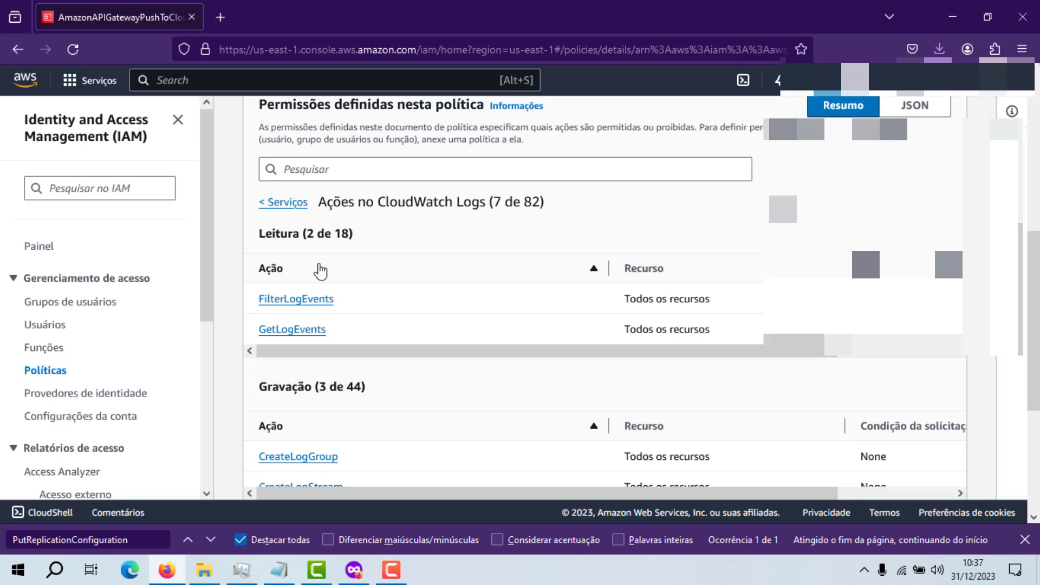
- Return to the IAM policies list, search it for "billing" and open the Billing policy
{"action": "left_click", "coordinate": [17, 54]}
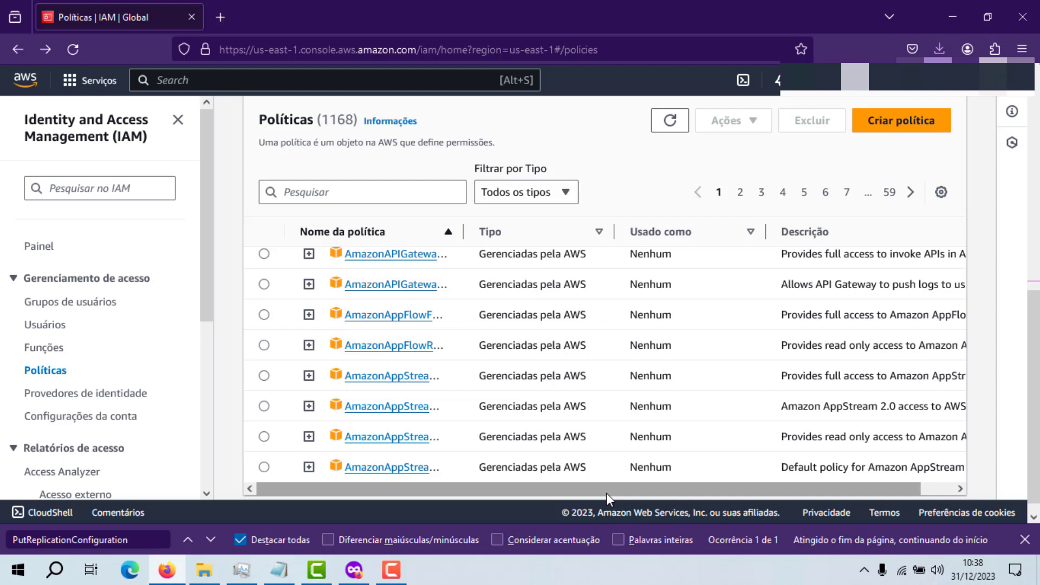
{"action": "left_click", "coordinate": [319, 200]}
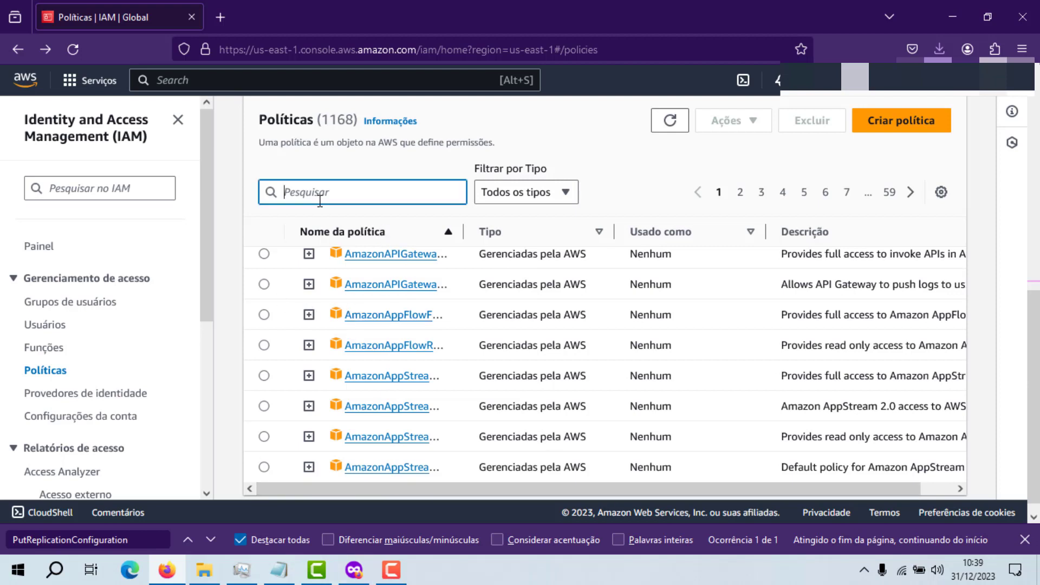
{"action": "type", "text": "billing"}
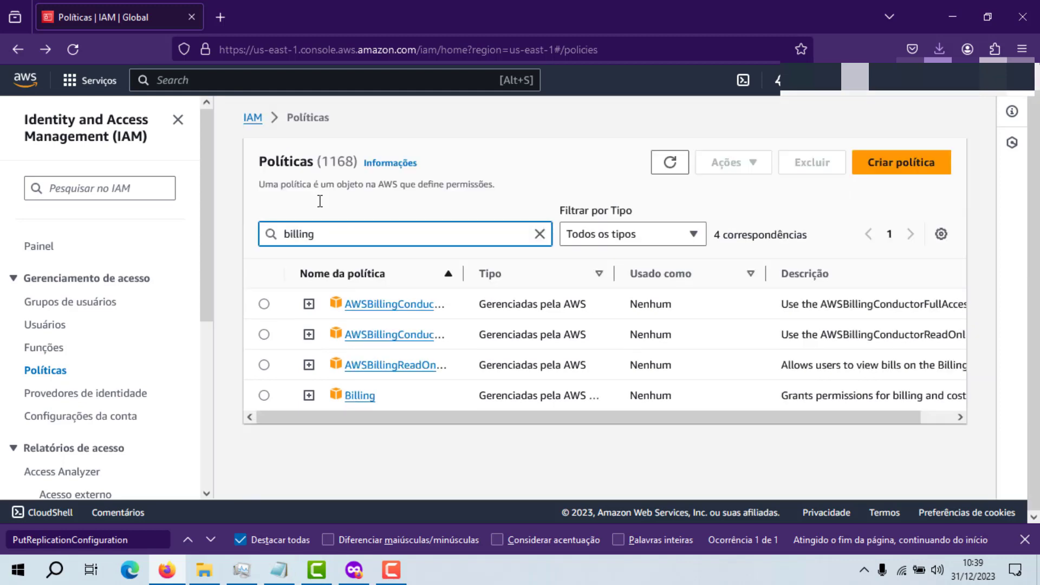
{"action": "left_click", "coordinate": [371, 399]}
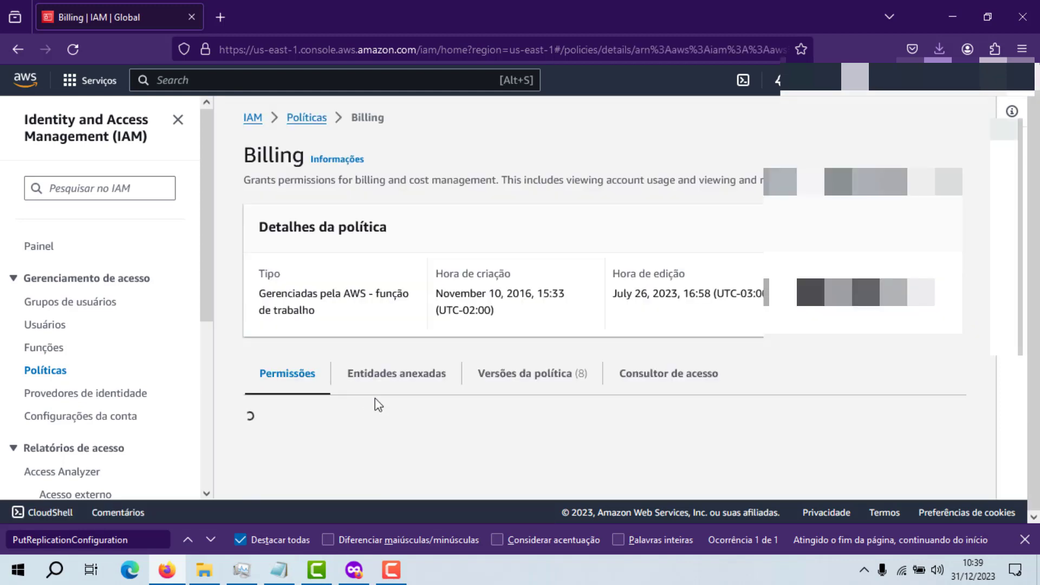
- Examine the services, access levels and resources permitted by the Billing policy
{"action": "scroll", "coordinate": [375, 398], "scroll_direction": "down", "scroll_amount": 5}
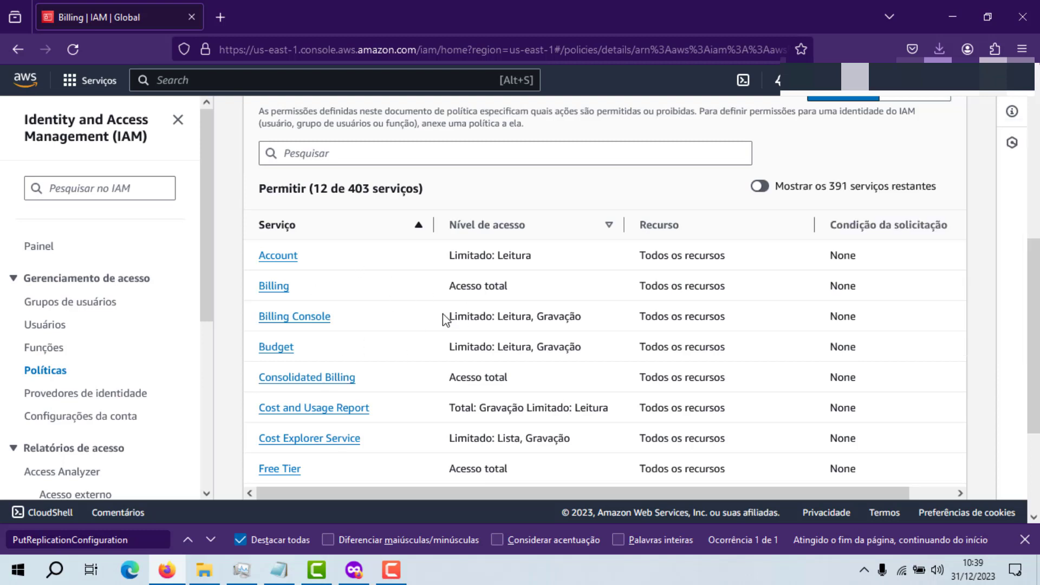
{"action": "scroll", "coordinate": [445, 319], "scroll_direction": "up", "scroll_amount": 1}
{"action": "scroll", "coordinate": [444, 320], "scroll_direction": "down", "scroll_amount": 1}
{"action": "scroll", "coordinate": [373, 378], "scroll_direction": "down", "scroll_amount": 2}
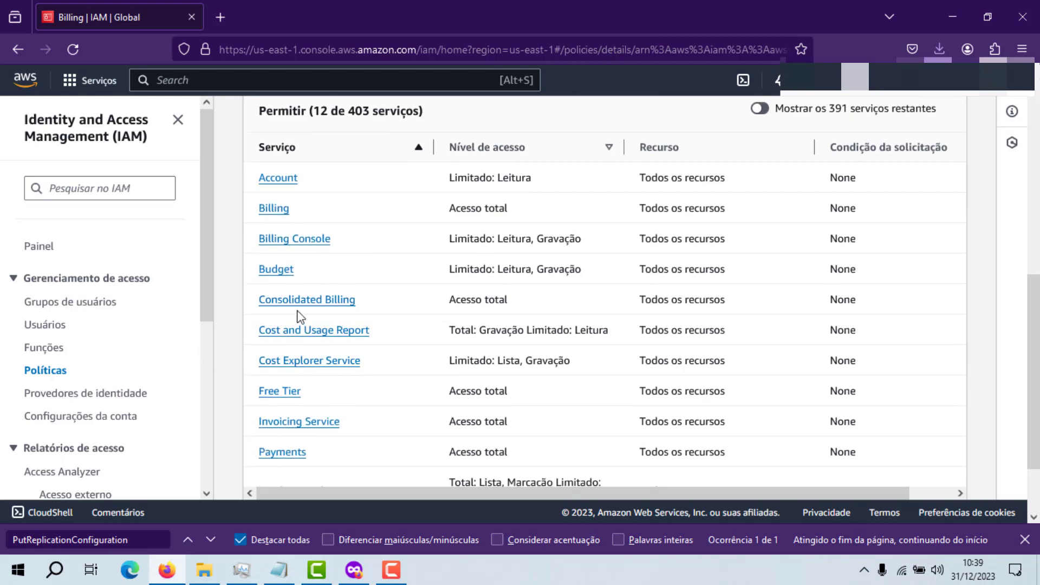
{"action": "scroll", "coordinate": [384, 357], "scroll_direction": "down", "scroll_amount": 2}
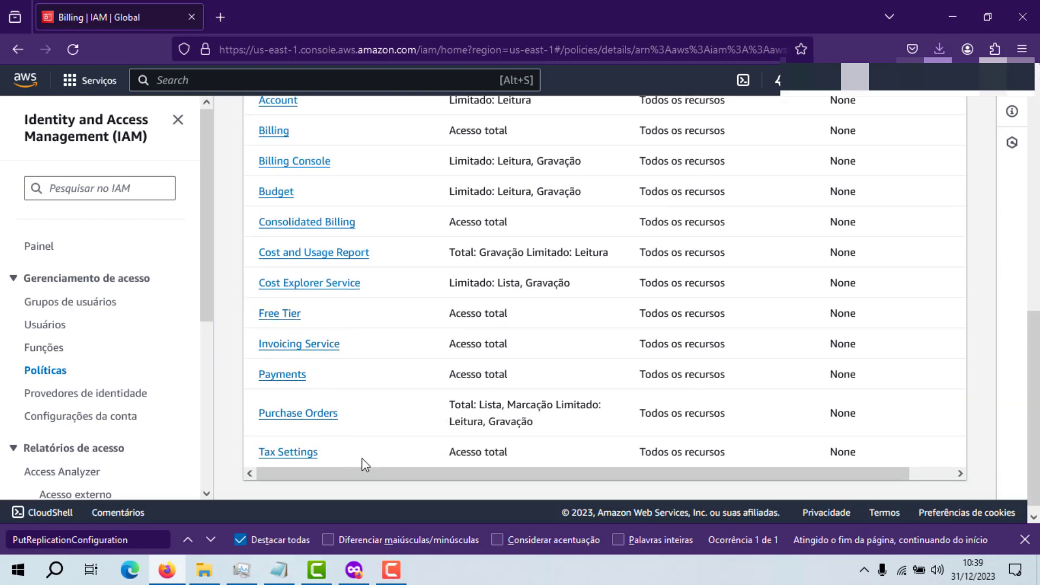
{"action": "scroll", "coordinate": [385, 410], "scroll_direction": "up", "scroll_amount": 2}
{"action": "scroll", "coordinate": [379, 395], "scroll_direction": "up", "scroll_amount": 2}
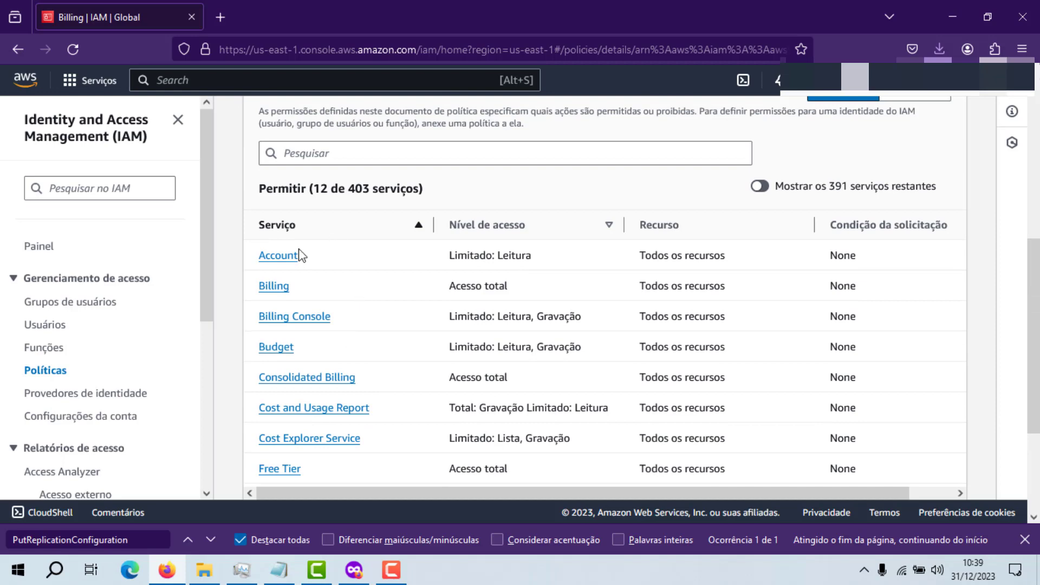
{"action": "scroll", "coordinate": [386, 372], "scroll_direction": "down", "scroll_amount": 1}
{"action": "scroll", "coordinate": [412, 395], "scroll_direction": "down", "scroll_amount": 2}
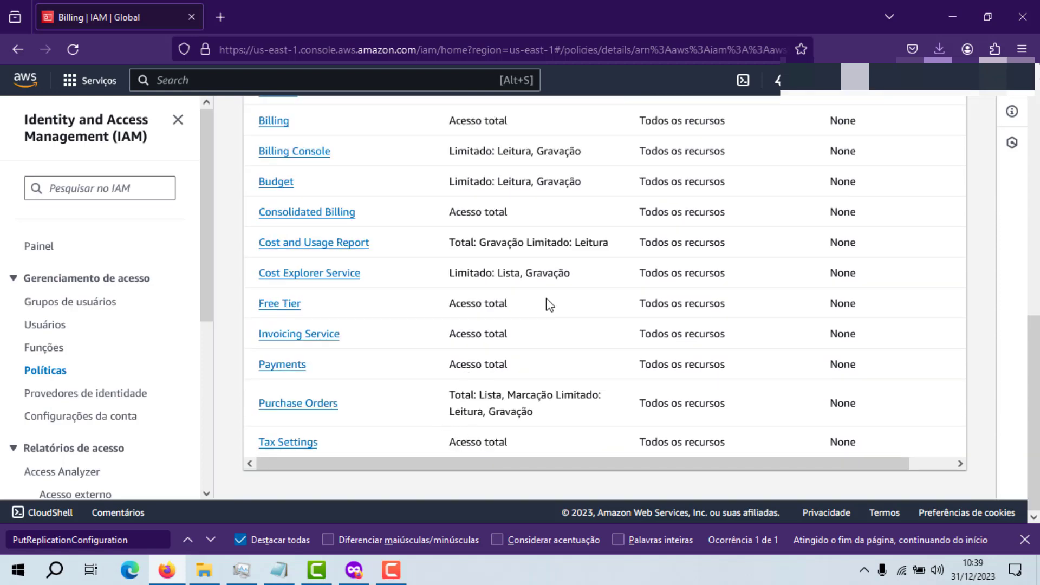
{"action": "scroll", "coordinate": [541, 271], "scroll_direction": "up", "scroll_amount": 3}
{"action": "scroll", "coordinate": [536, 304], "scroll_direction": "up", "scroll_amount": 3}
{"action": "scroll", "coordinate": [520, 374], "scroll_direction": "down", "scroll_amount": 4}
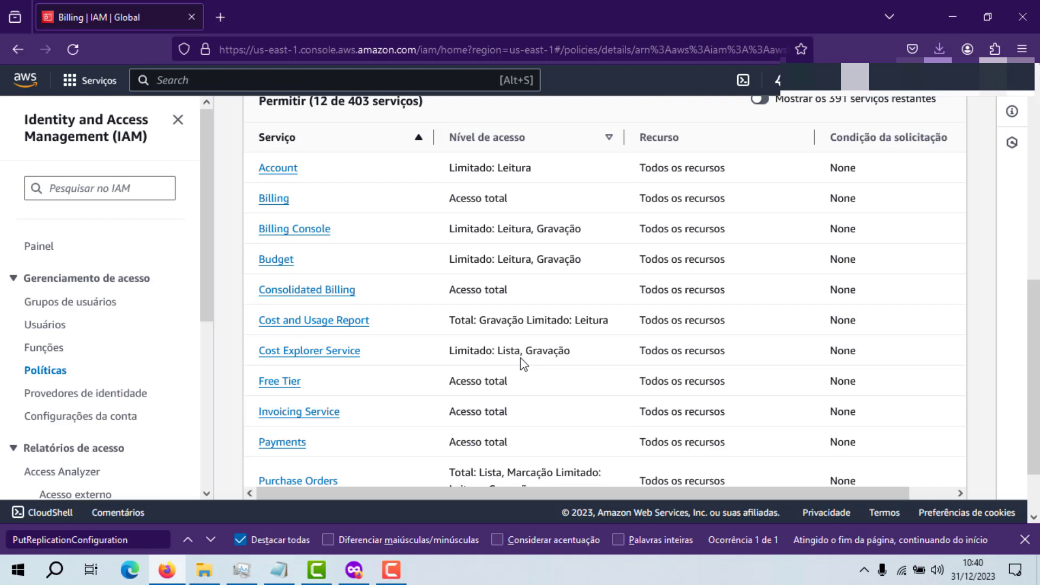
{"action": "scroll", "coordinate": [521, 363], "scroll_direction": "up", "scroll_amount": 4}
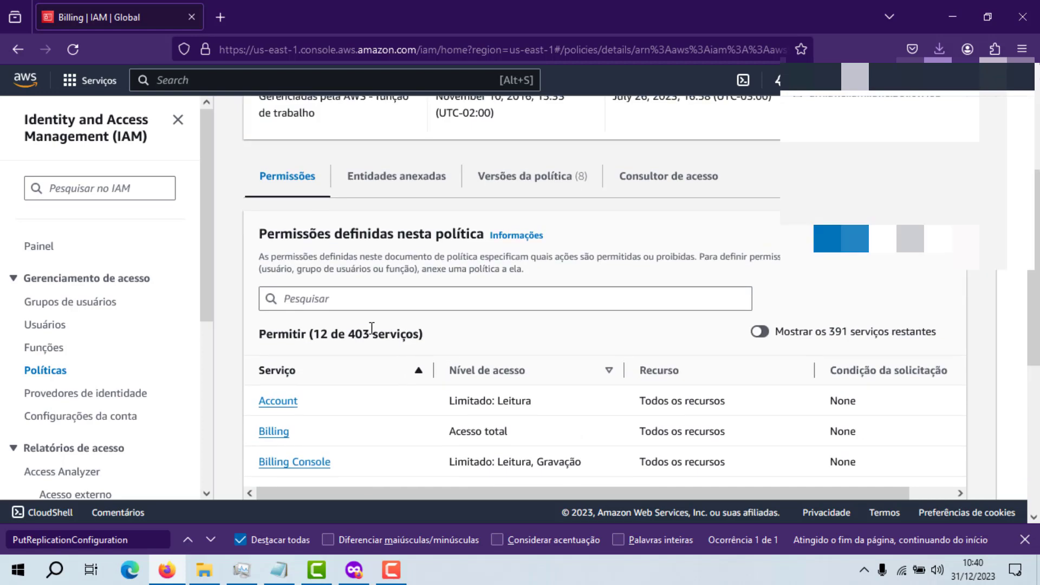
- Search the policies list for "billing" again, widen the policy name column and open AWSBillingReadOnlyAccess
{"action": "left_click", "coordinate": [64, 371]}
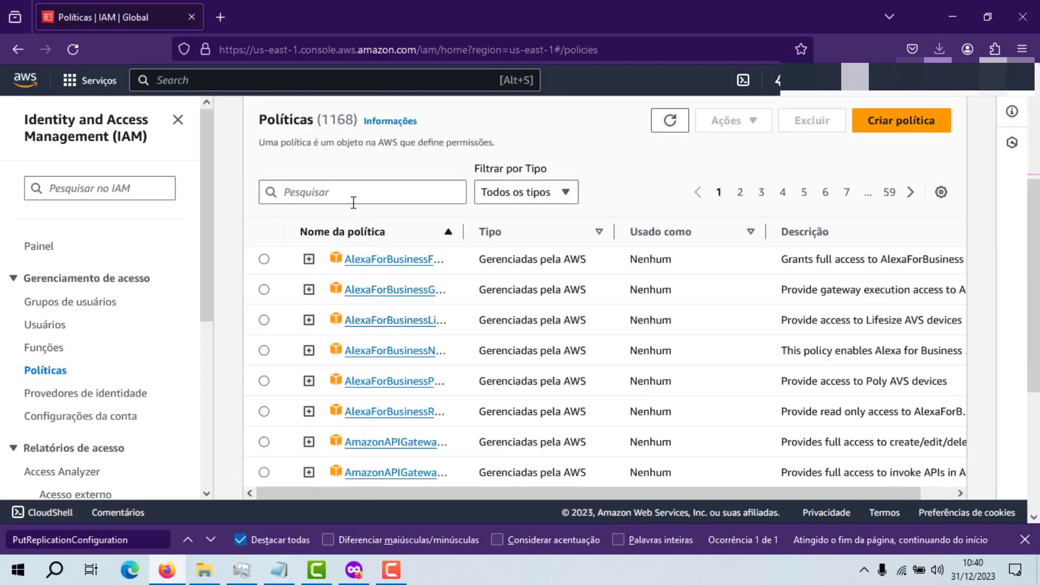
{"action": "left_click", "coordinate": [353, 202]}
{"action": "type", "text": "billing"}
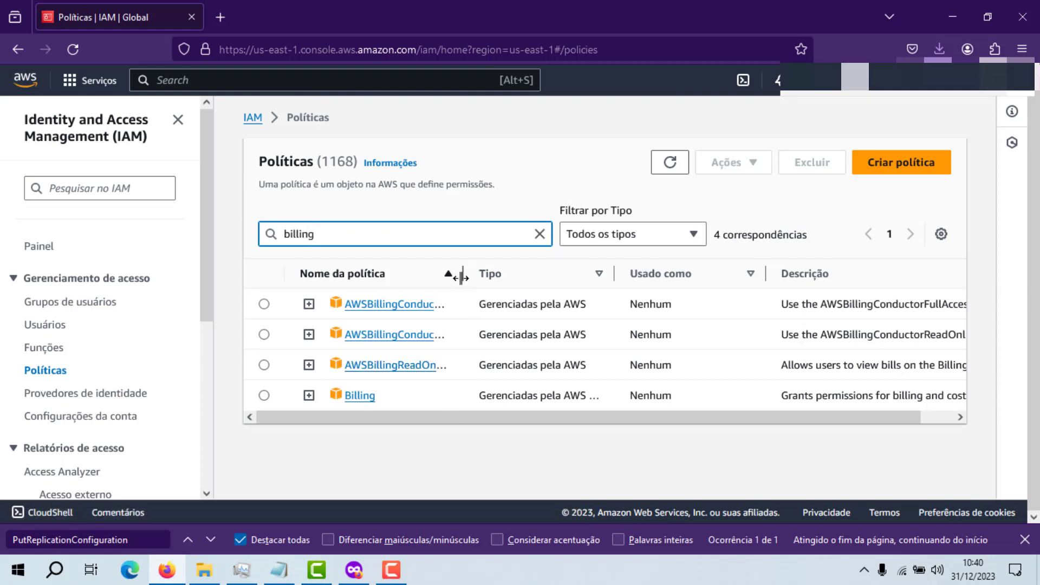
{"action": "left_click_drag", "start_coordinate": [461, 277], "coordinate": [600, 273]}
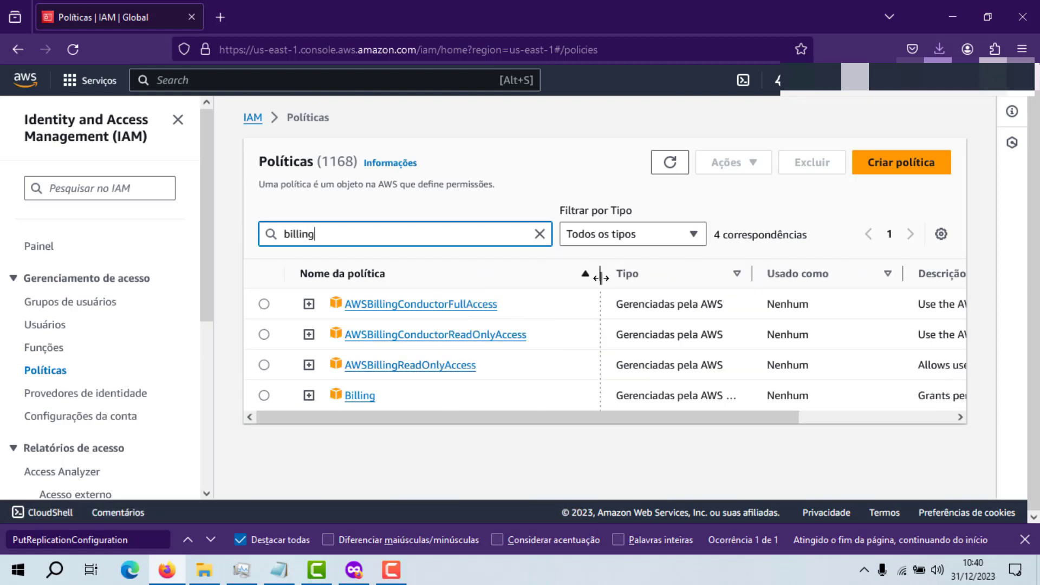
{"action": "left_click", "coordinate": [429, 366]}
- Examine the services and access levels granted by the AWSBillingReadOnlyAccess policy
{"action": "scroll", "coordinate": [492, 323], "scroll_direction": "down", "scroll_amount": 1}
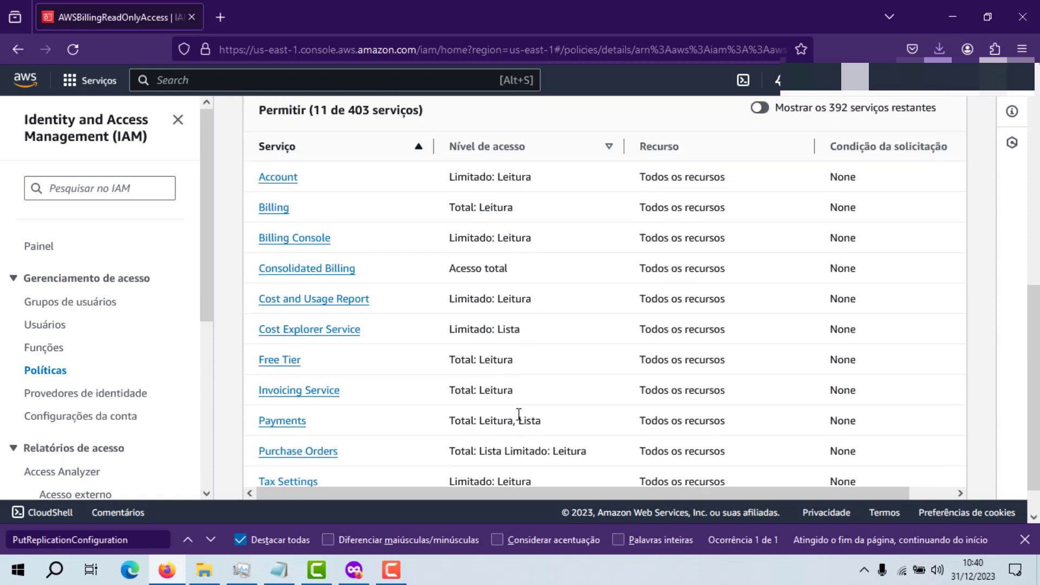
{"action": "scroll", "coordinate": [458, 256], "scroll_direction": "up", "scroll_amount": 2}
{"action": "scroll", "coordinate": [461, 257], "scroll_direction": "down", "scroll_amount": 2}
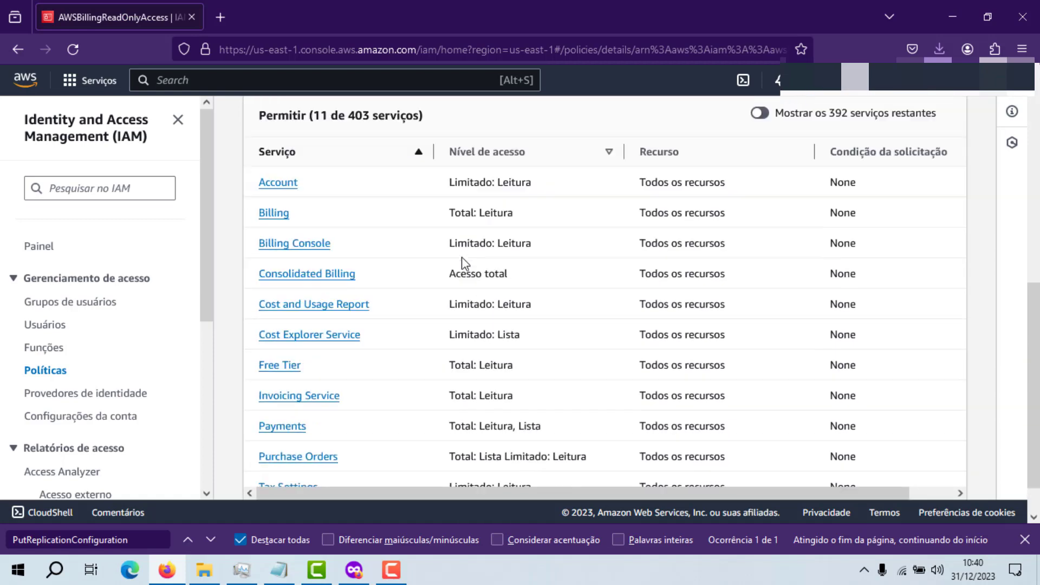
{"action": "scroll", "coordinate": [461, 257], "scroll_direction": "down", "scroll_amount": 1}
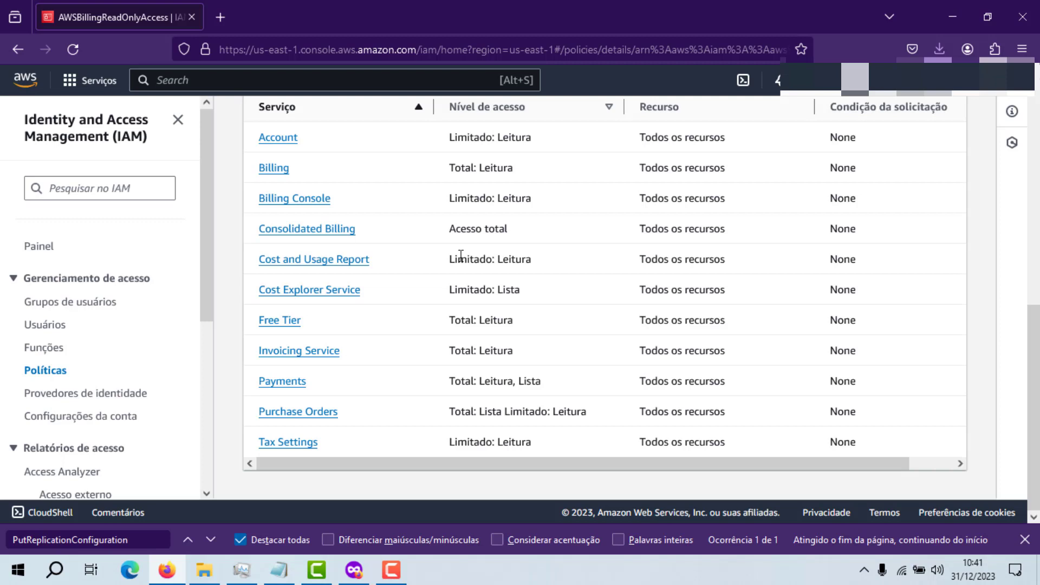
{"action": "scroll", "coordinate": [580, 225], "scroll_direction": "up", "scroll_amount": 3}
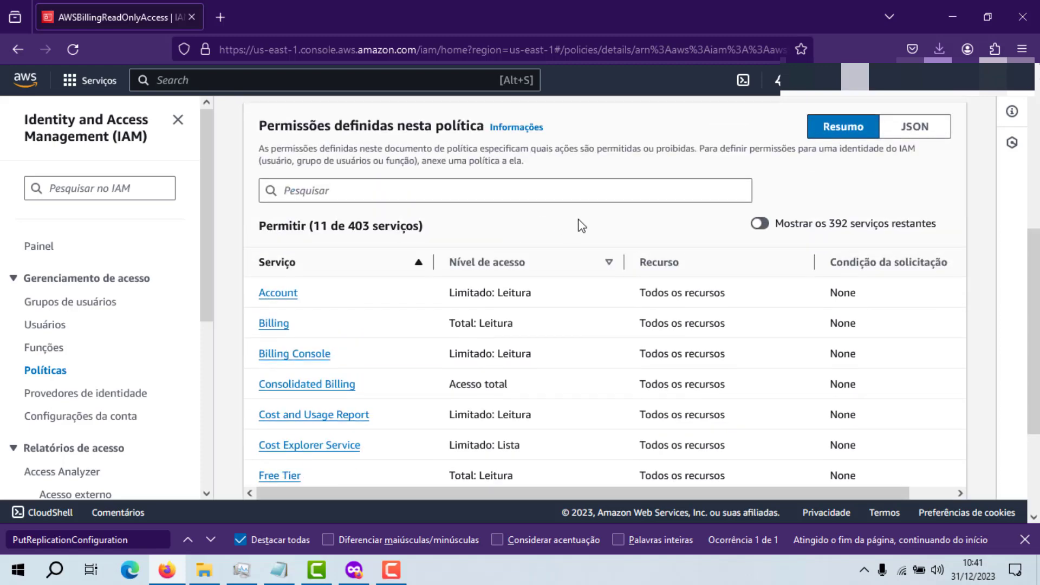
{"action": "scroll", "coordinate": [590, 222], "scroll_direction": "up", "scroll_amount": 3}
- Start creating a new policy from the policies list and choose Billing as its service
{"action": "left_click", "coordinate": [46, 373]}
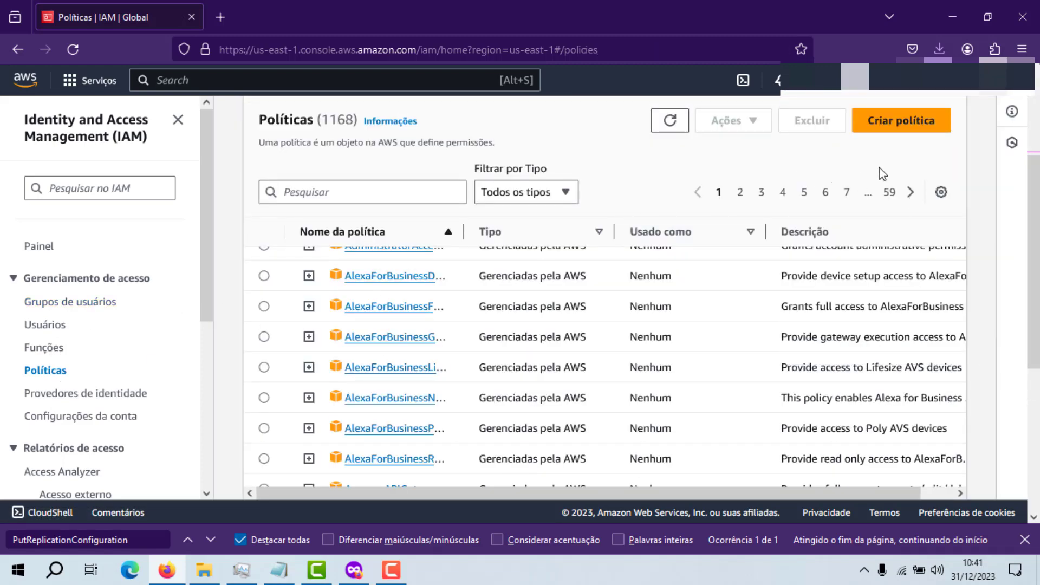
{"action": "left_click", "coordinate": [902, 122]}
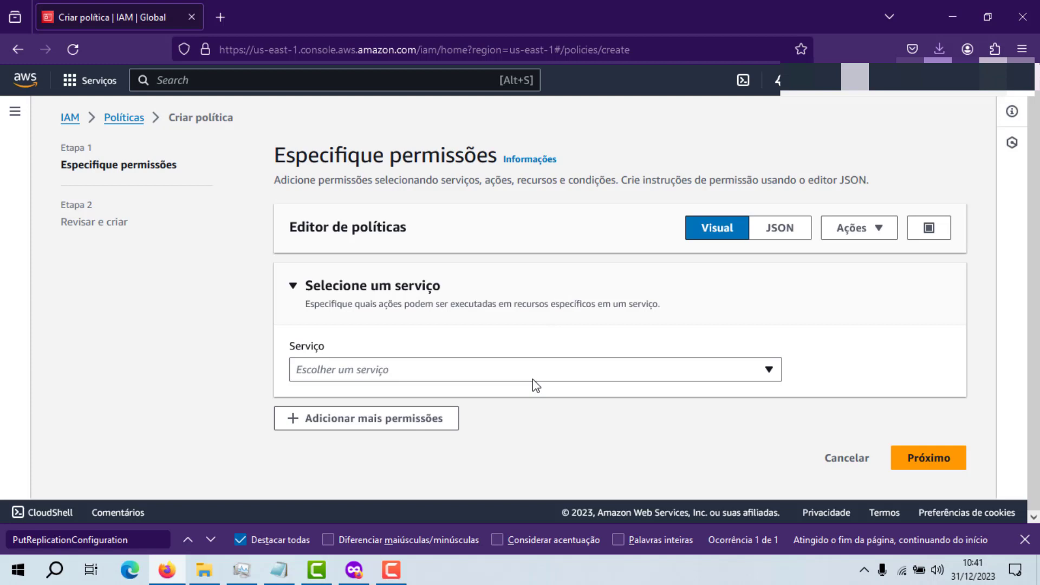
{"action": "left_click", "coordinate": [412, 368]}
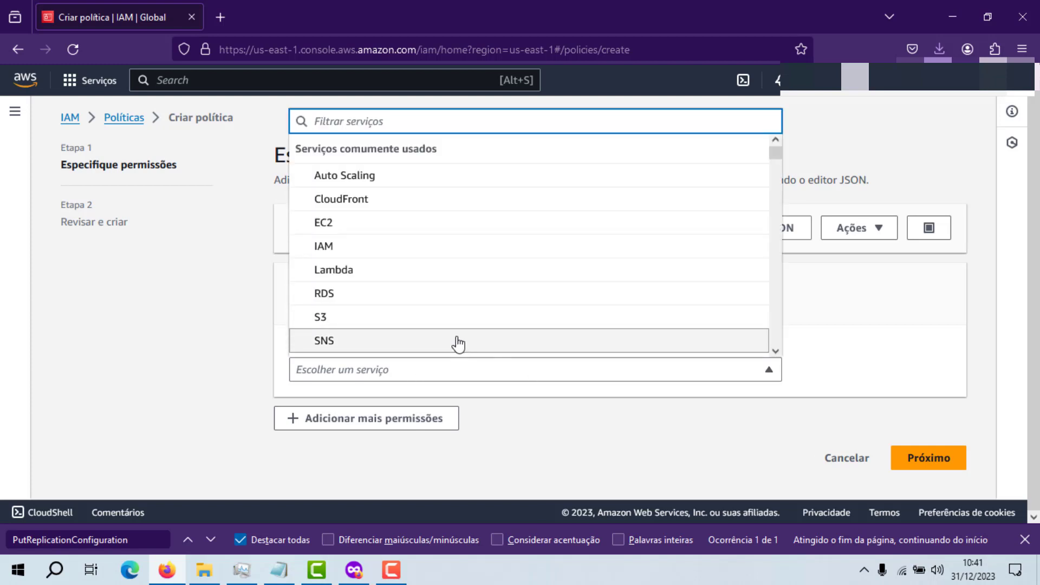
{"action": "type", "text": "billing"}
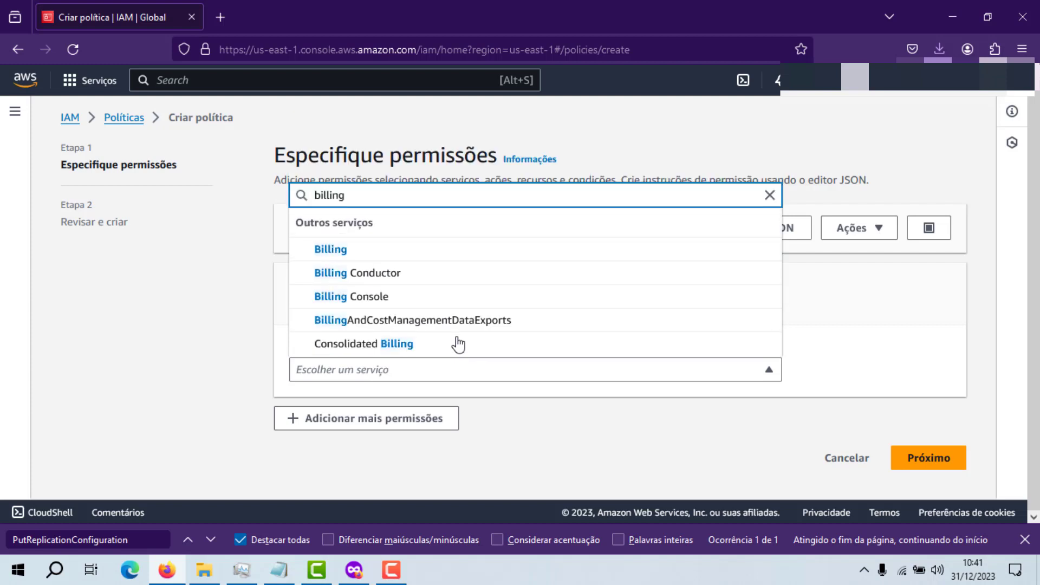
{"action": "left_click", "coordinate": [420, 258]}
- Allow the Billing read actions GetBillingData, GetBillingDetails and ListBillingViews, and continue to the policy review stage
{"action": "scroll", "coordinate": [441, 249], "scroll_direction": "down", "scroll_amount": 5}
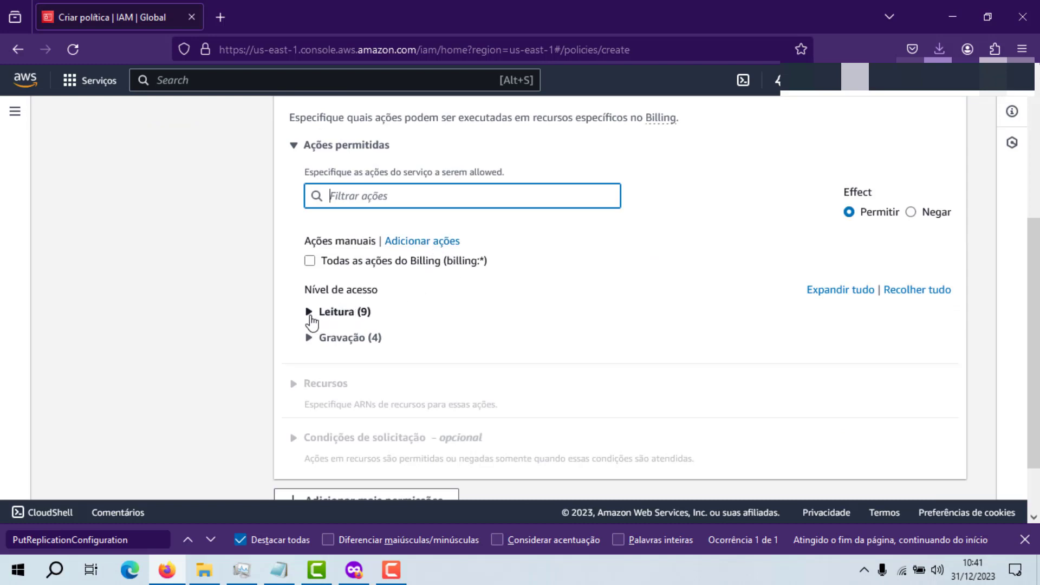
{"action": "left_click", "coordinate": [310, 313]}
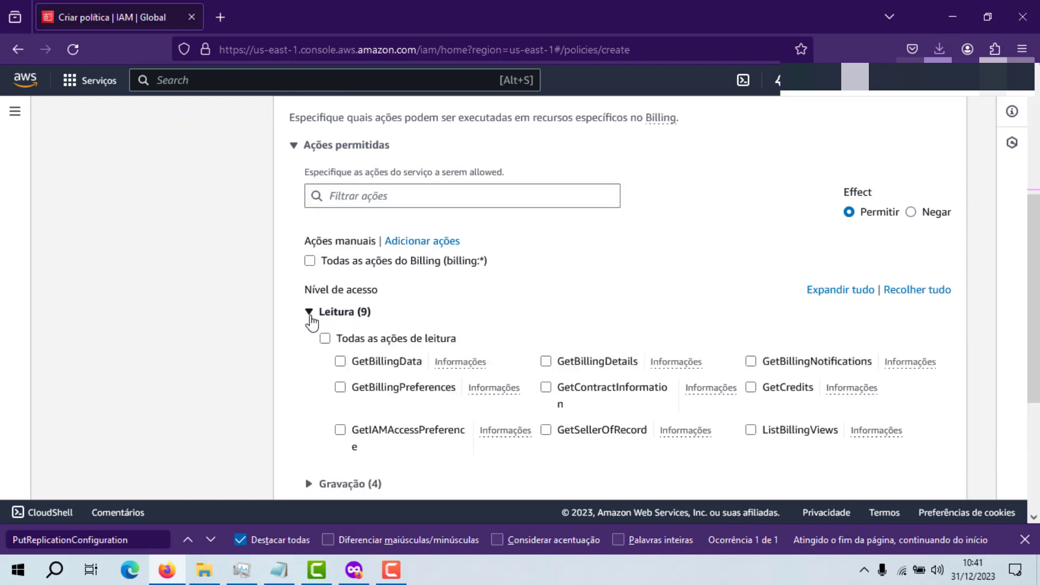
{"action": "left_click", "coordinate": [341, 362]}
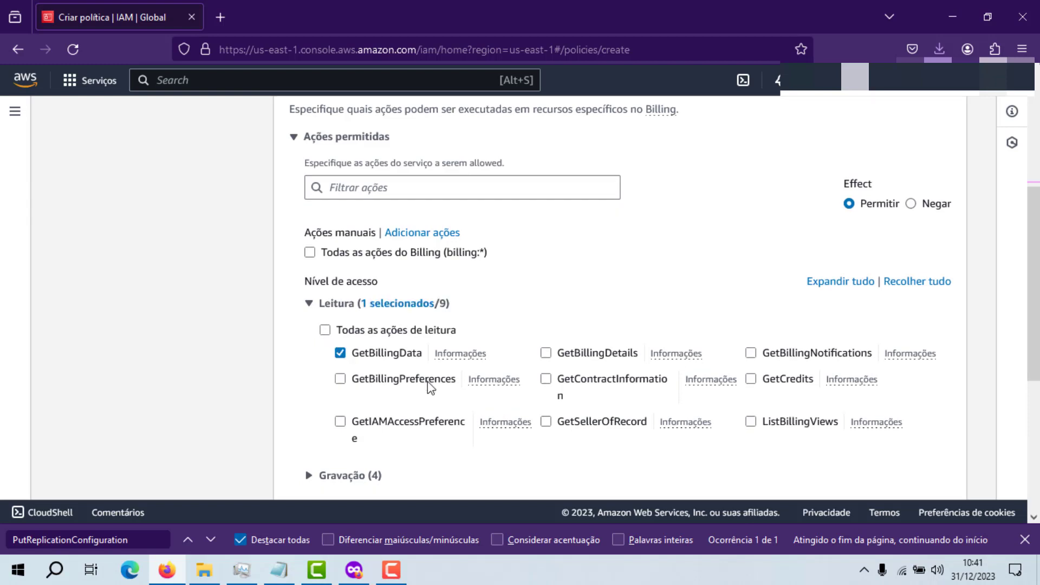
{"action": "left_click", "coordinate": [547, 359]}
{"action": "left_click", "coordinate": [752, 423]}
{"action": "scroll", "coordinate": [853, 451], "scroll_direction": "down", "scroll_amount": 5}
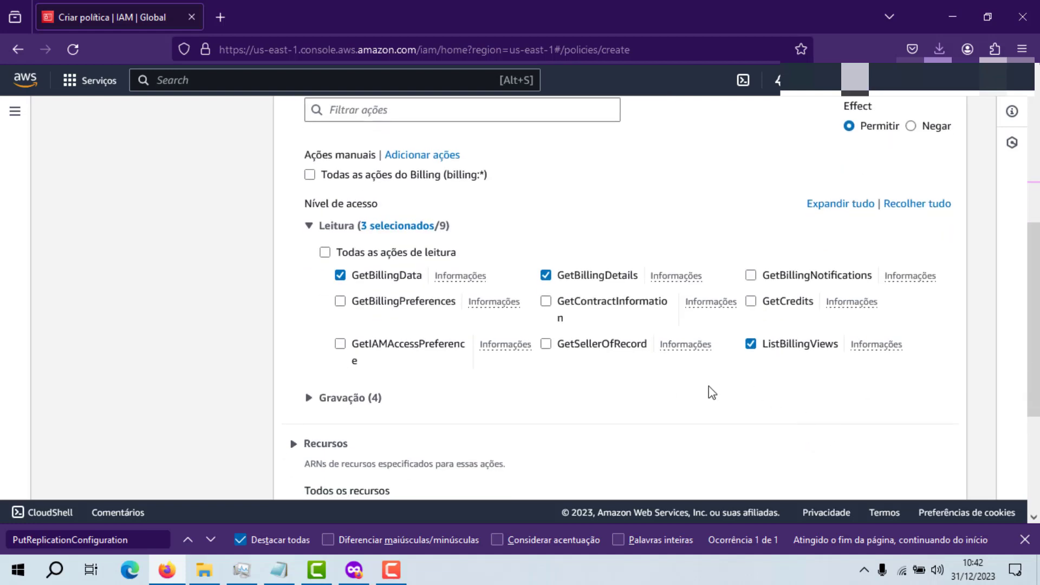
{"action": "scroll", "coordinate": [448, 191], "scroll_direction": "up", "scroll_amount": 3}
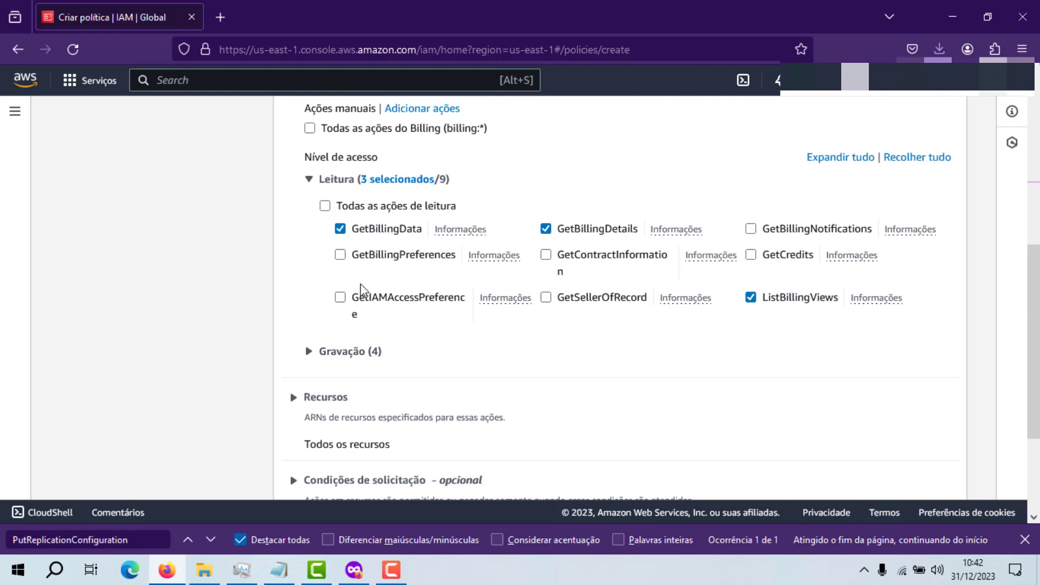
{"action": "scroll", "coordinate": [325, 254], "scroll_direction": "up", "scroll_amount": 6}
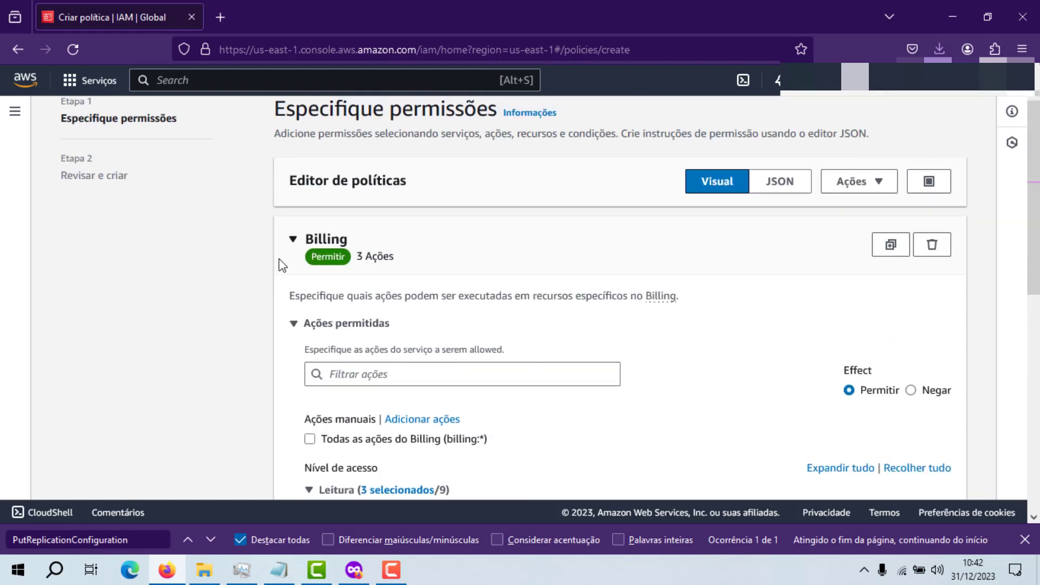
{"action": "scroll", "coordinate": [488, 279], "scroll_direction": "down", "scroll_amount": 3}
{"action": "scroll", "coordinate": [718, 416], "scroll_direction": "down", "scroll_amount": 6}
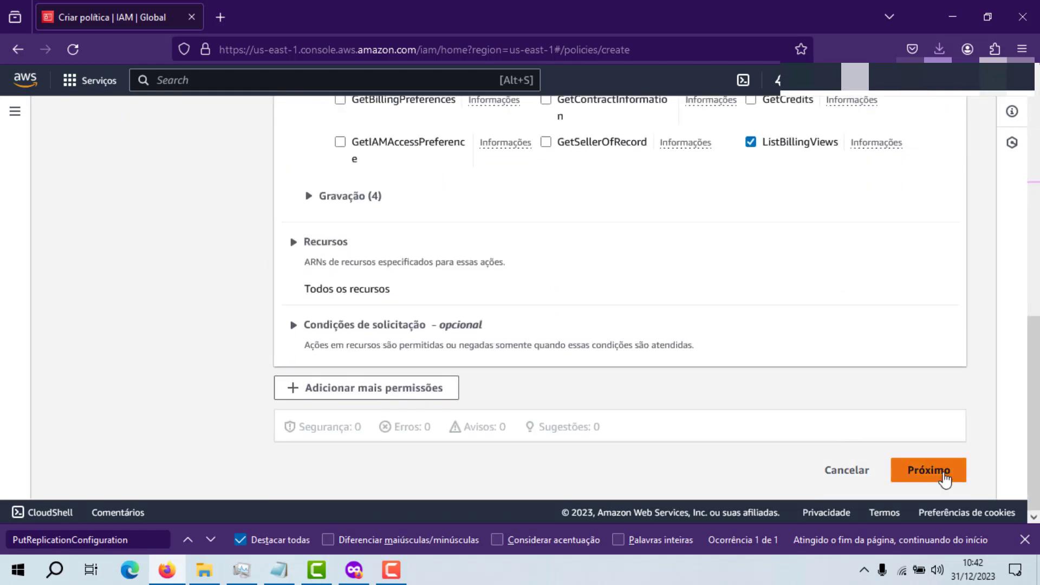
{"action": "left_click", "coordinate": [929, 470]}
- Name the policy Billing-views-teste, leave its description empty and create it
{"action": "scroll", "coordinate": [457, 238], "scroll_direction": "up", "scroll_amount": 6}
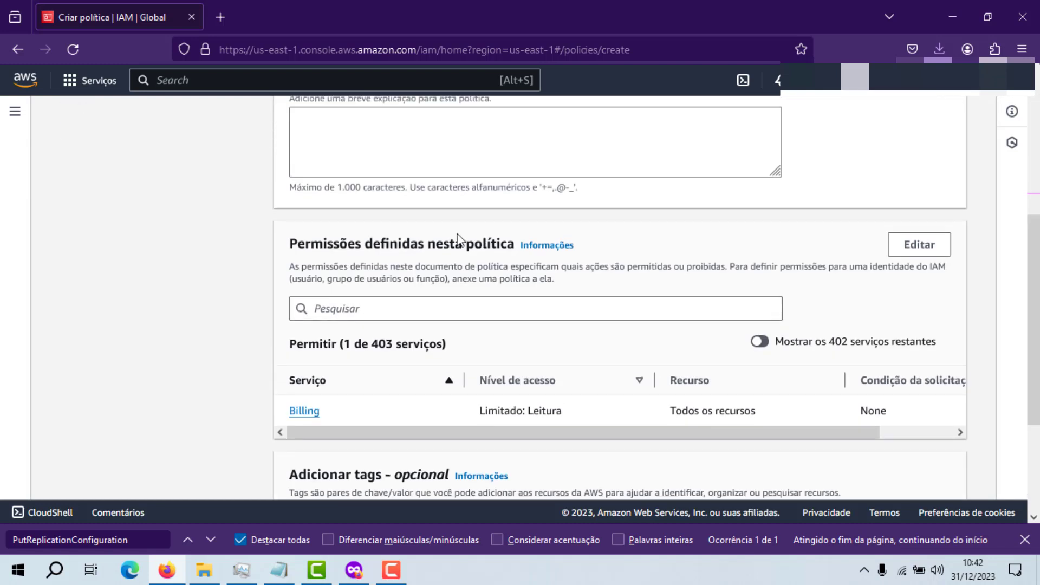
{"action": "left_click", "coordinate": [413, 199]}
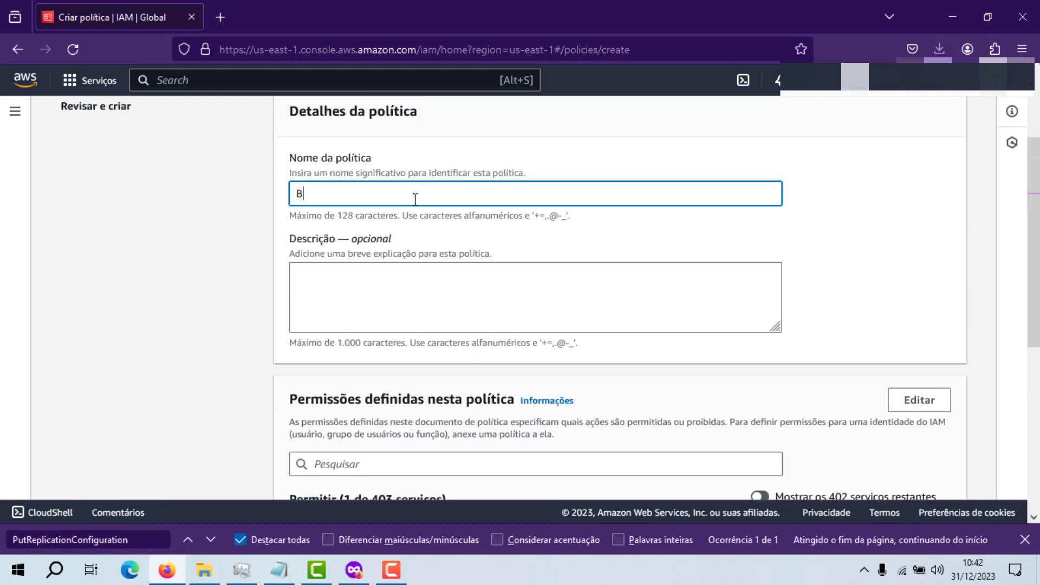
{"action": "type", "text": "Biiling-views-teste"}
{"action": "scroll", "coordinate": [471, 204], "scroll_direction": "down", "scroll_amount": 4}
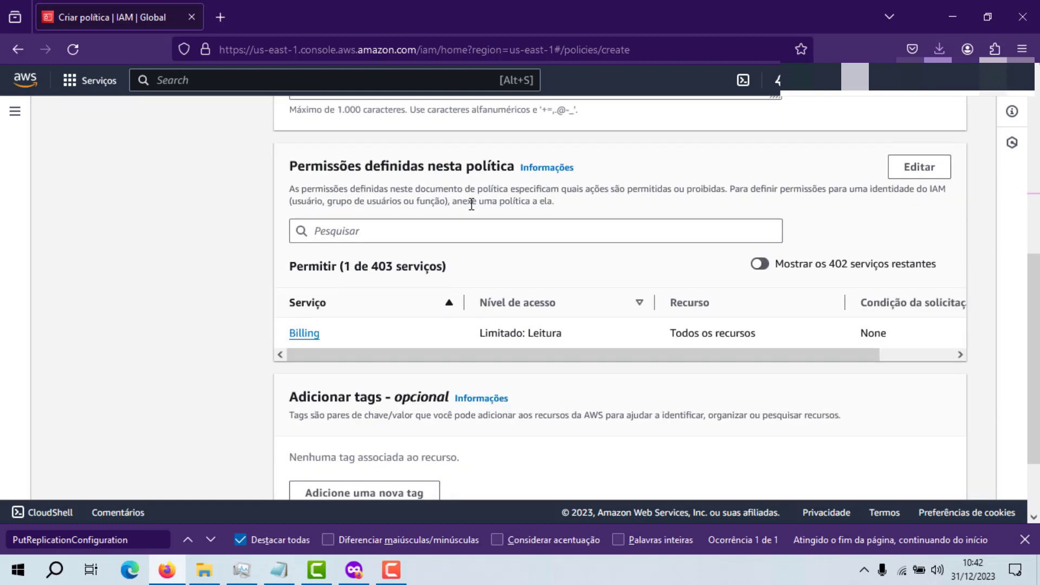
{"action": "scroll", "coordinate": [467, 225], "scroll_direction": "up", "scroll_amount": 3}
{"action": "left_click", "coordinate": [310, 210]}
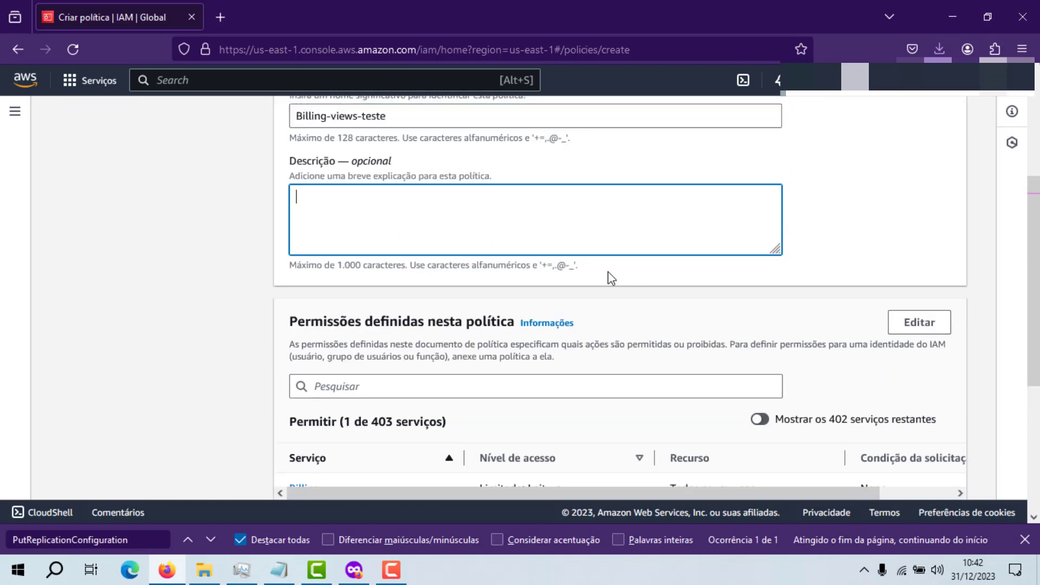
{"action": "scroll", "coordinate": [476, 320], "scroll_direction": "down", "scroll_amount": 5}
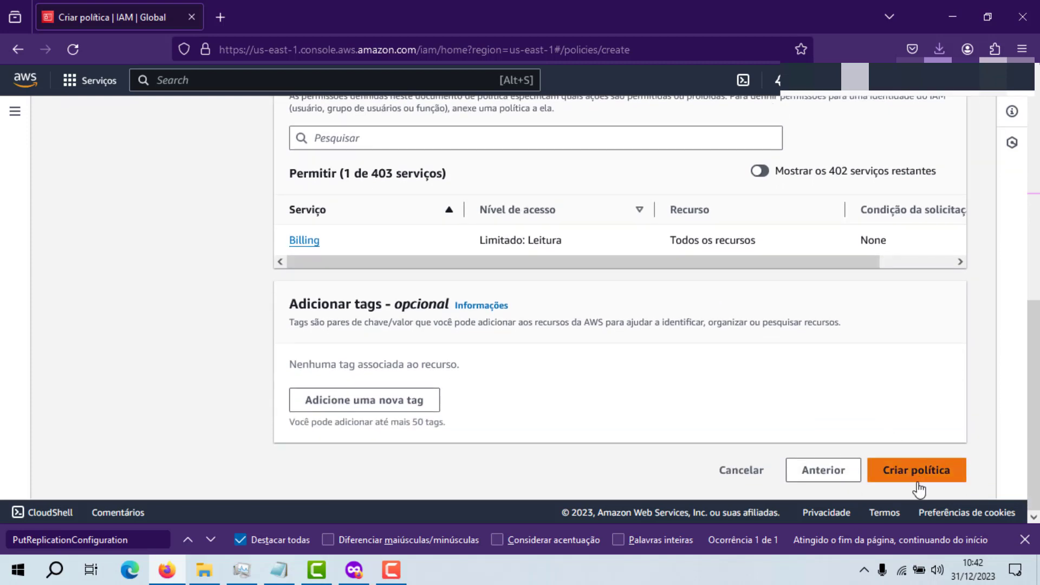
{"action": "left_click", "coordinate": [917, 481]}
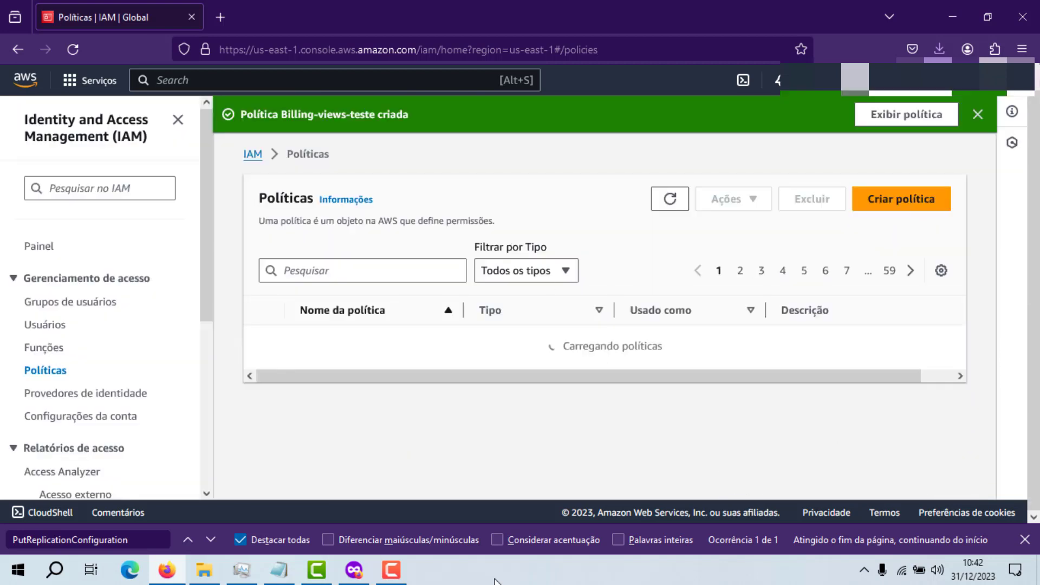
- Search the policies list for "billing-" to check that the new policy is listed
{"action": "left_click", "coordinate": [336, 269]}
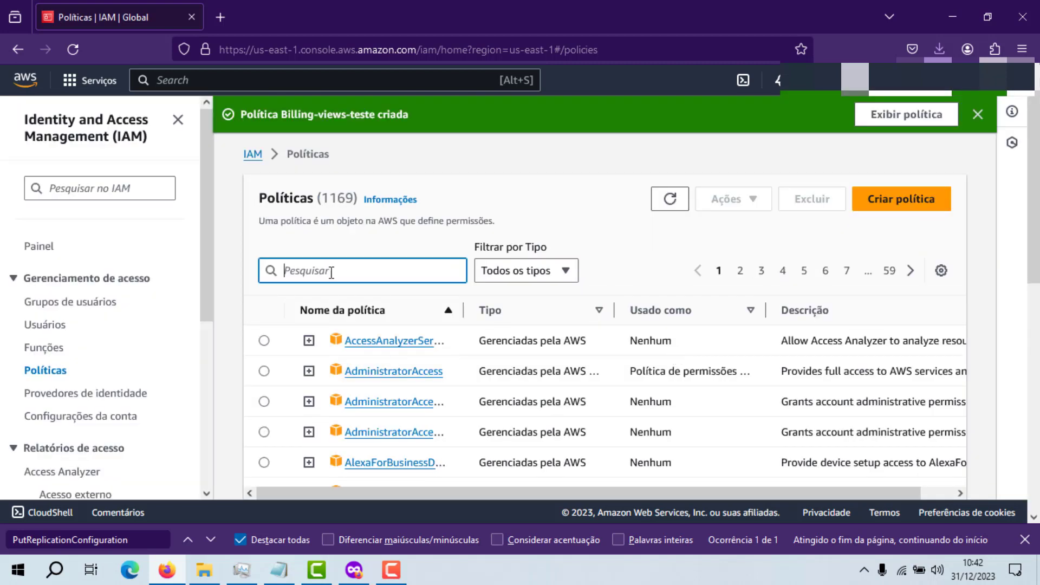
{"action": "type", "text": "billing-"}
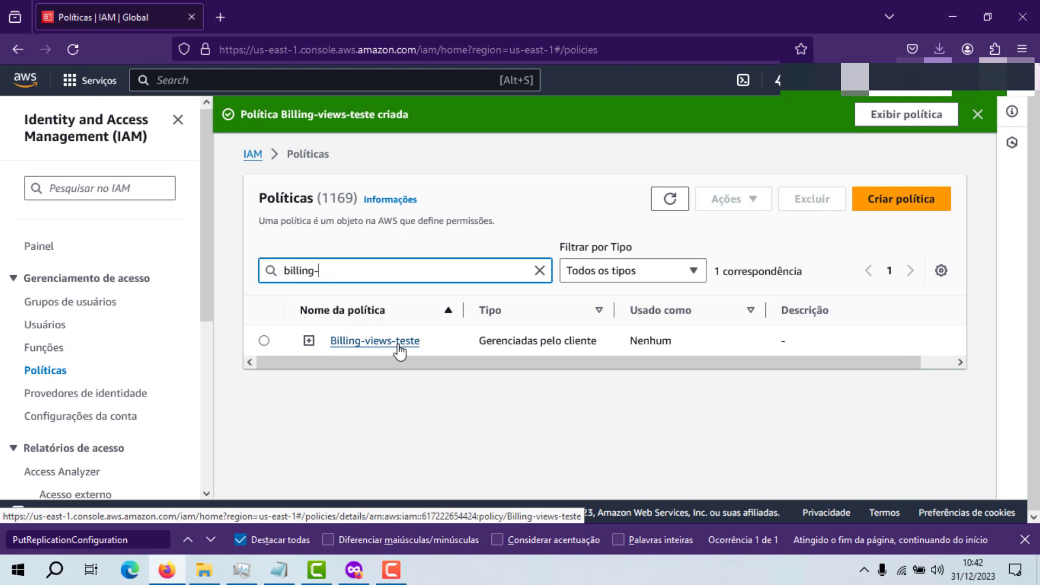
- Start creating a new user group and name it financeiro
{"action": "left_click", "coordinate": [88, 306]}
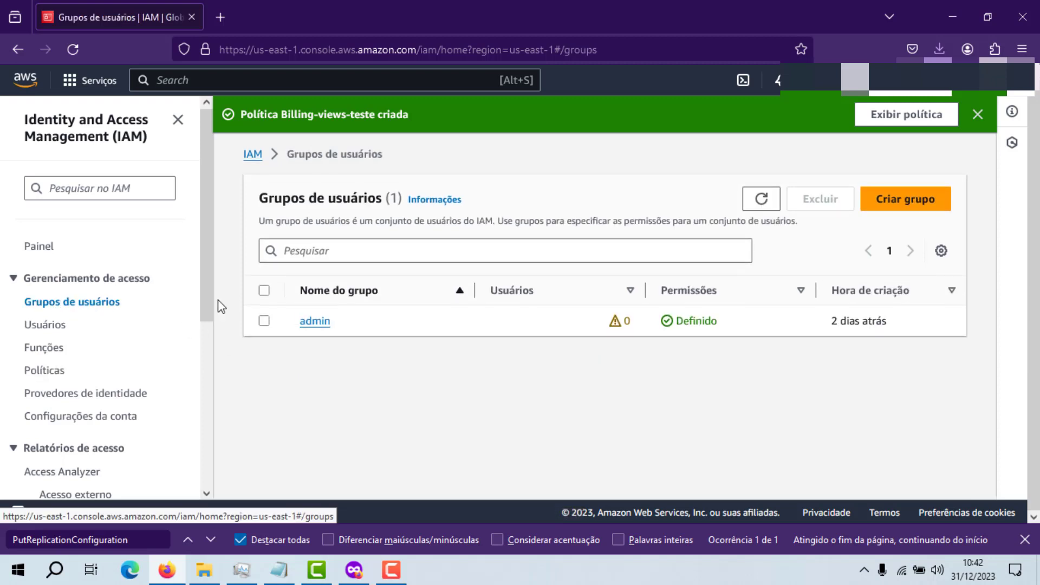
{"action": "left_click", "coordinate": [881, 201]}
{"action": "left_click", "coordinate": [444, 260]}
{"action": "type", "text": "fi"}
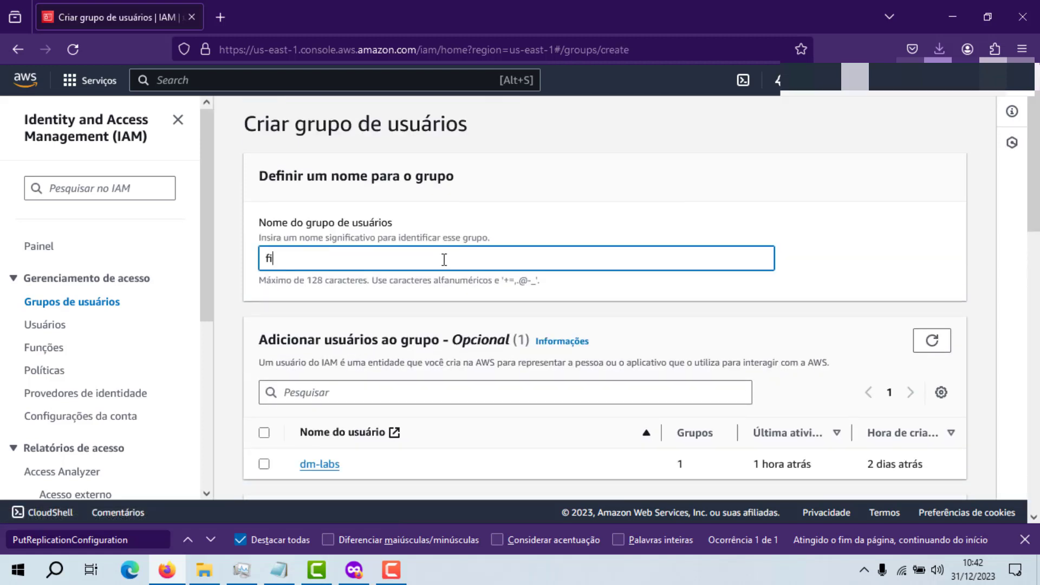
{"action": "type", "text": "nanceiro"}
- Search the group's permission policies for "billing" and select Billing-views-teste to attach
{"action": "scroll", "coordinate": [539, 367], "scroll_direction": "down", "scroll_amount": 3}
{"action": "scroll", "coordinate": [464, 388], "scroll_direction": "up", "scroll_amount": 3}
{"action": "scroll", "coordinate": [463, 388], "scroll_direction": "down", "scroll_amount": 5}
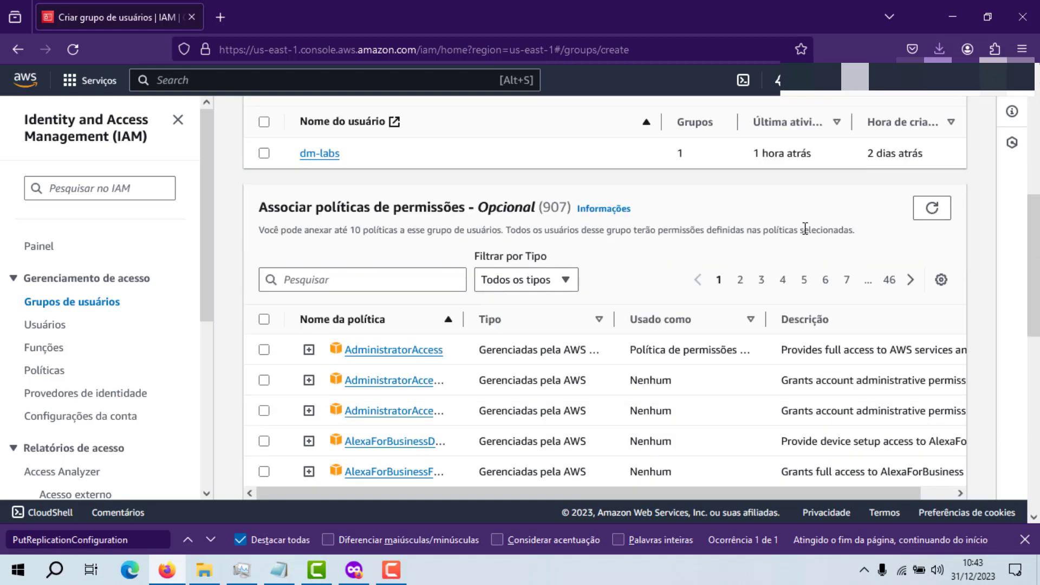
{"action": "scroll", "coordinate": [805, 228], "scroll_direction": "down", "scroll_amount": 1}
{"action": "left_click", "coordinate": [335, 203]}
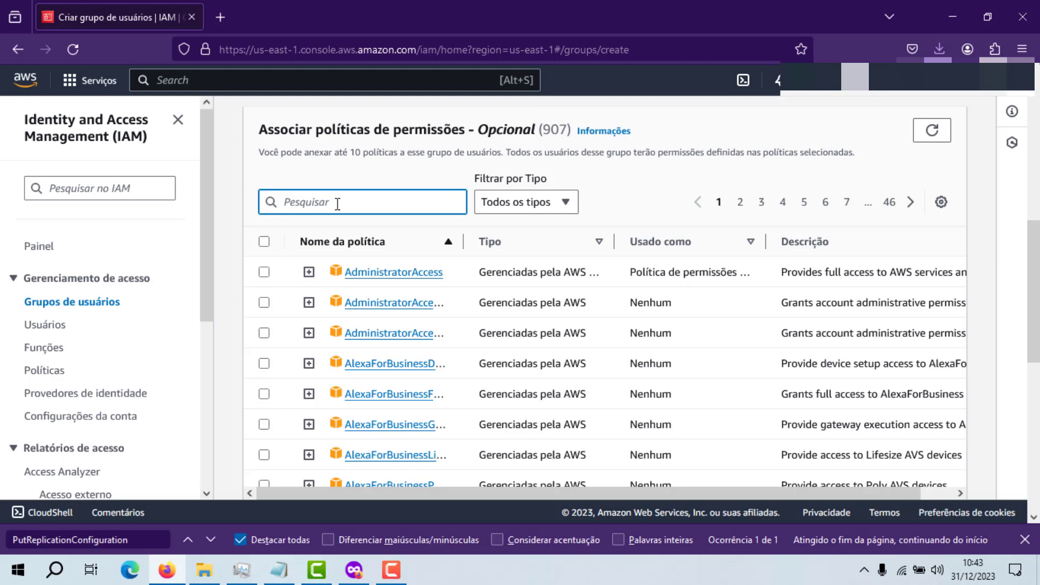
{"action": "type", "text": "billing"}
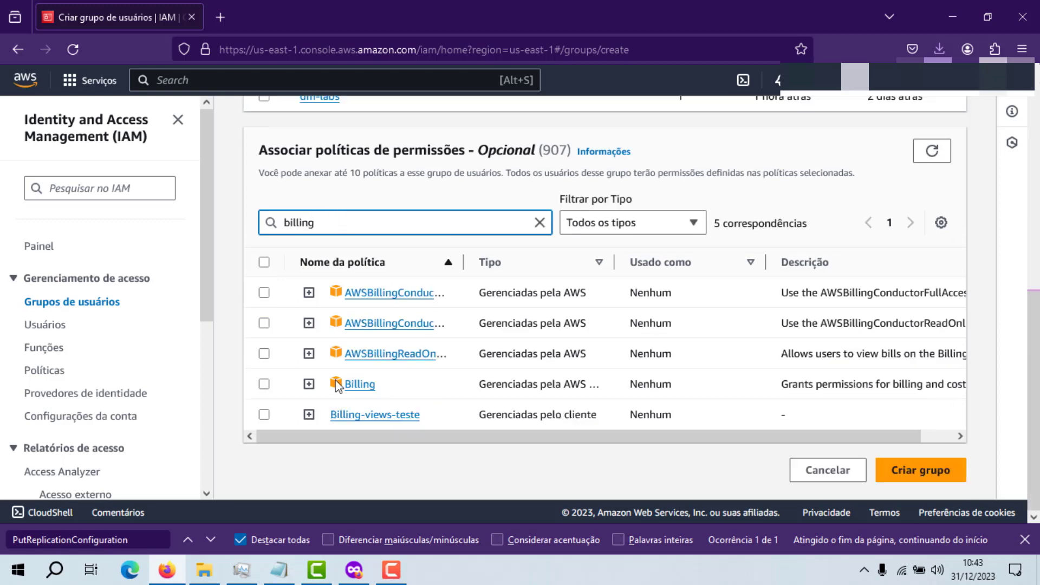
{"action": "left_click", "coordinate": [264, 414]}
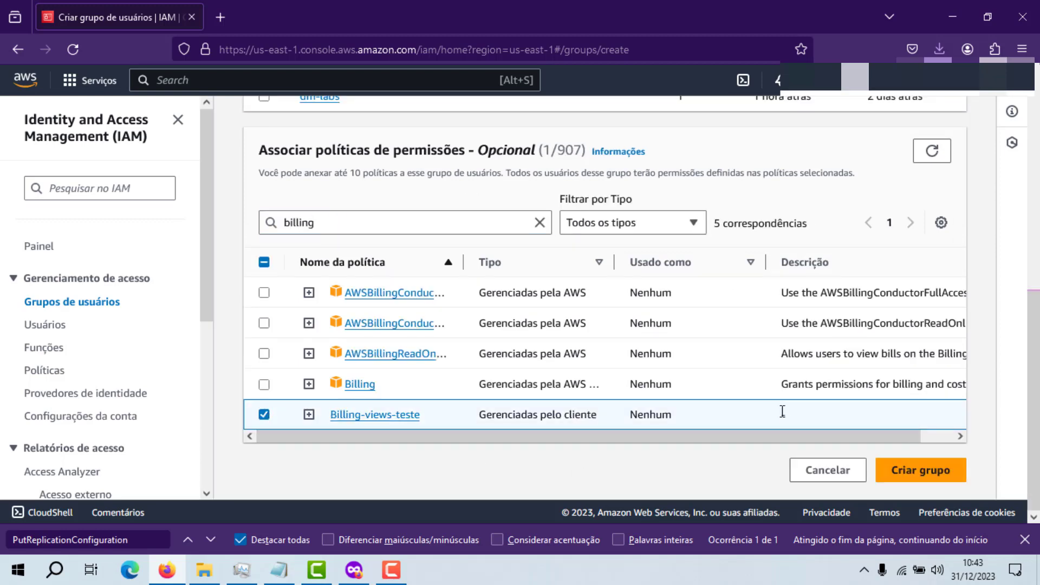
- Add the user dm-labs to the group and create the group
{"action": "scroll", "coordinate": [469, 288], "scroll_direction": "up", "scroll_amount": 2}
{"action": "left_click", "coordinate": [264, 254]}
{"action": "scroll", "coordinate": [976, 412], "scroll_direction": "down", "scroll_amount": 3}
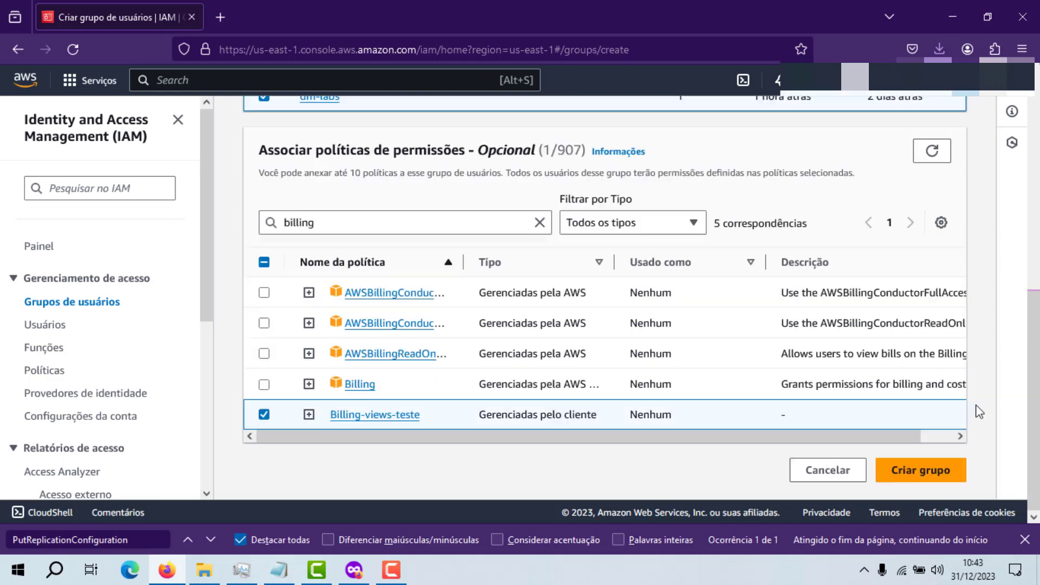
{"action": "left_click", "coordinate": [896, 471]}
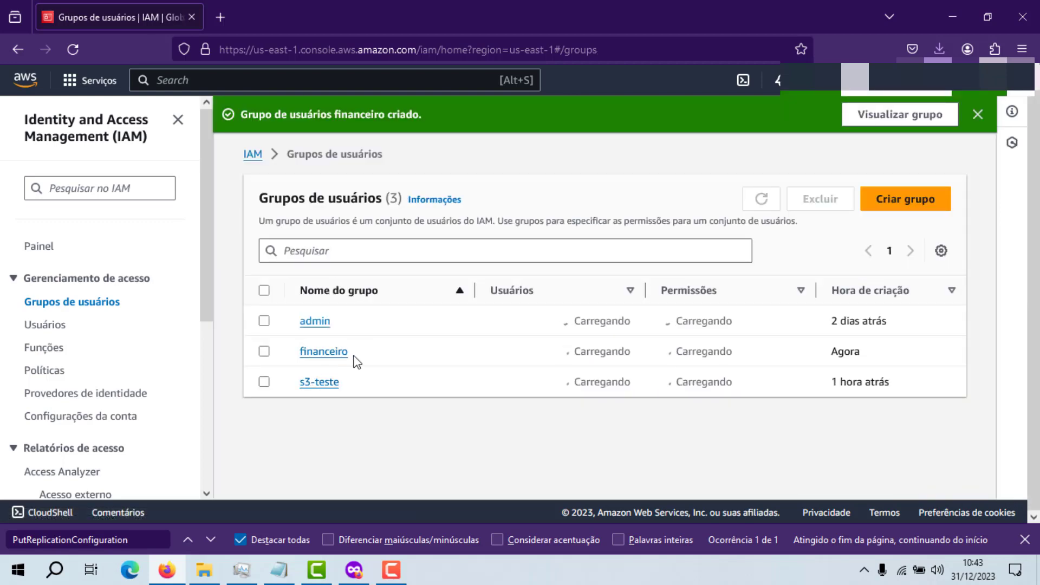
- Open the financeiro group and check the permission policies attached to it
{"action": "left_click", "coordinate": [325, 358]}
{"action": "scroll", "coordinate": [398, 336], "scroll_direction": "down", "scroll_amount": 2}
{"action": "left_click", "coordinate": [386, 325]}
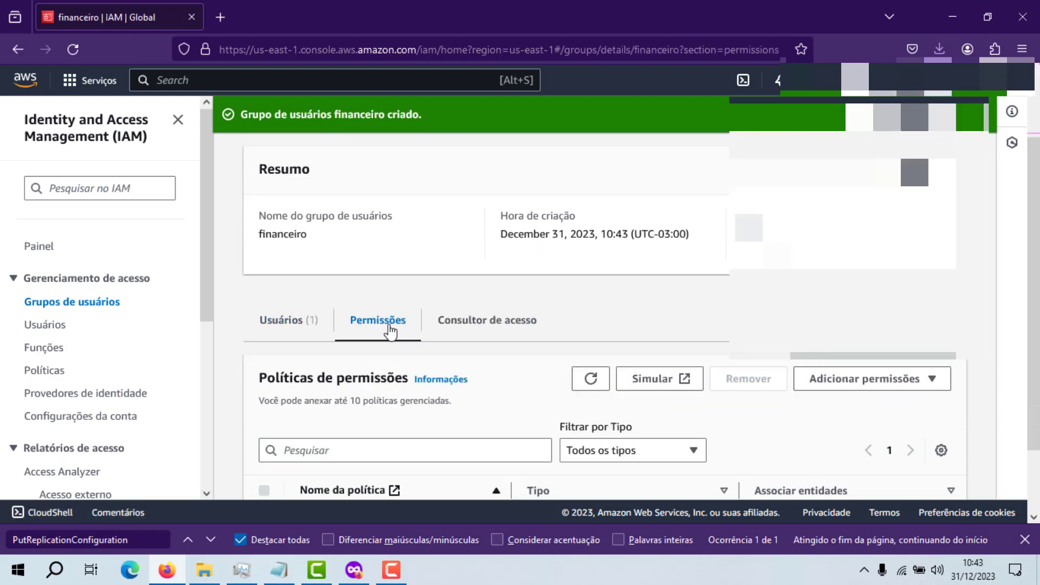
{"action": "scroll", "coordinate": [400, 330], "scroll_direction": "down", "scroll_amount": 2}
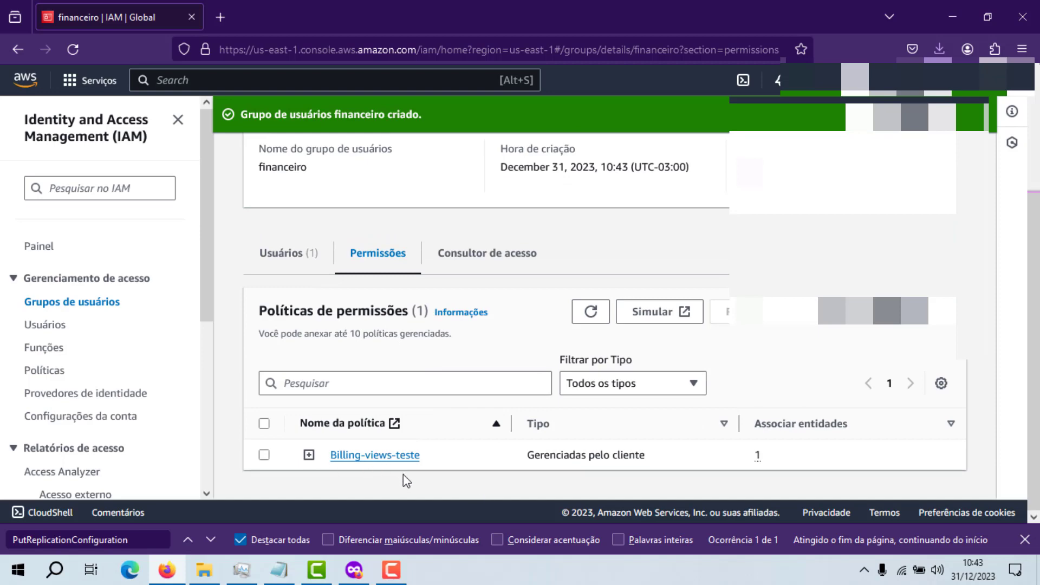
- Find the Billing-views-teste policy in the policies list, open it and review its permissions summary
{"action": "left_click", "coordinate": [54, 372]}
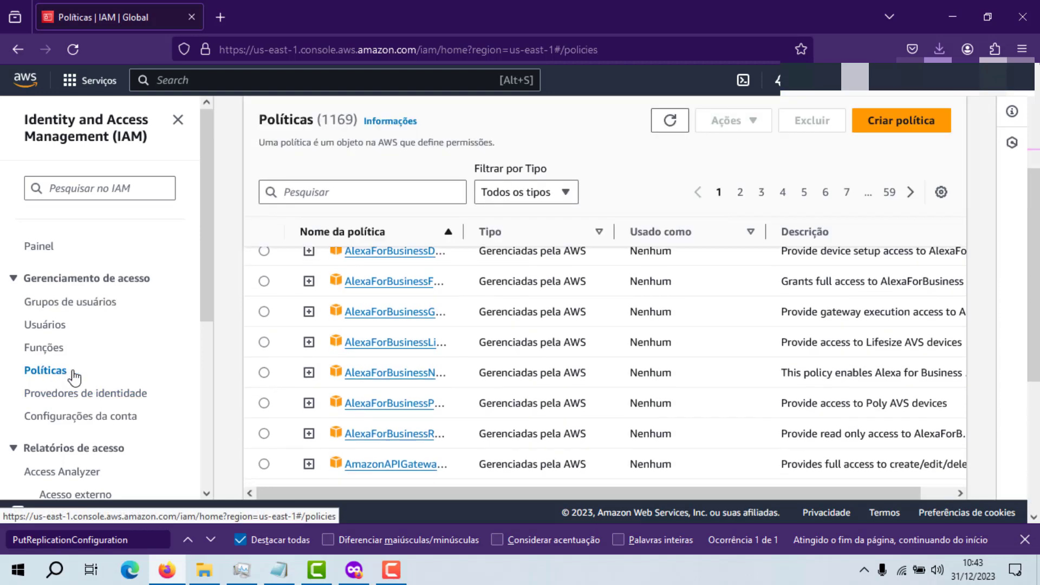
{"action": "left_click", "coordinate": [379, 200]}
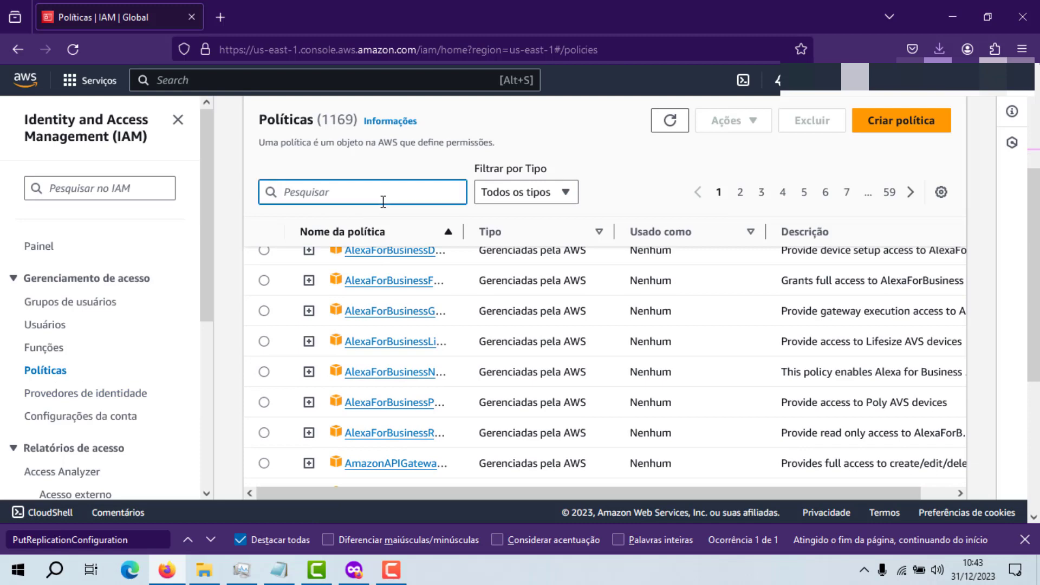
{"action": "type", "text": "billin"}
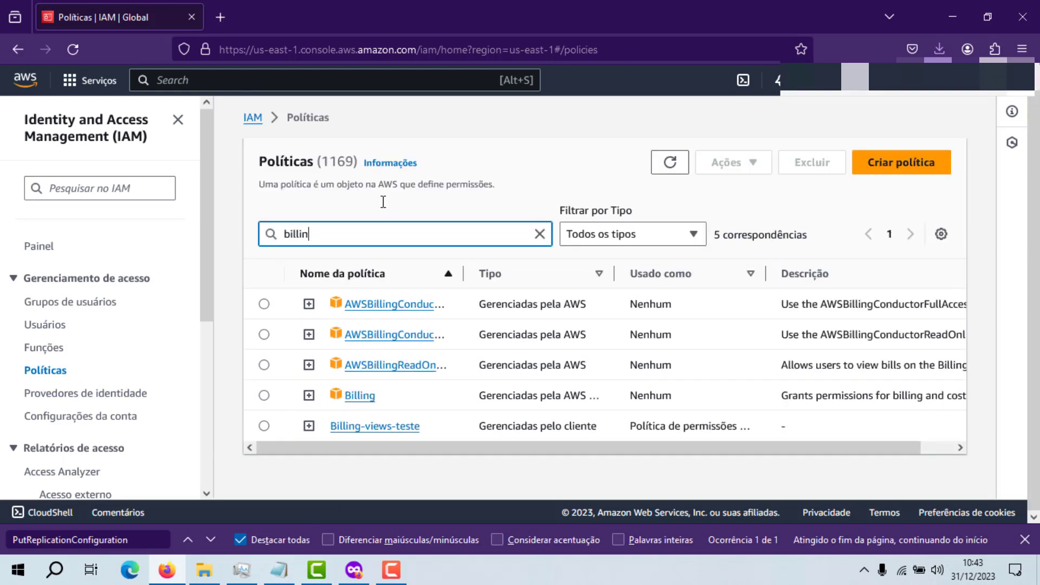
{"action": "left_click", "coordinate": [375, 427]}
{"action": "scroll", "coordinate": [377, 428], "scroll_direction": "down", "scroll_amount": 3}
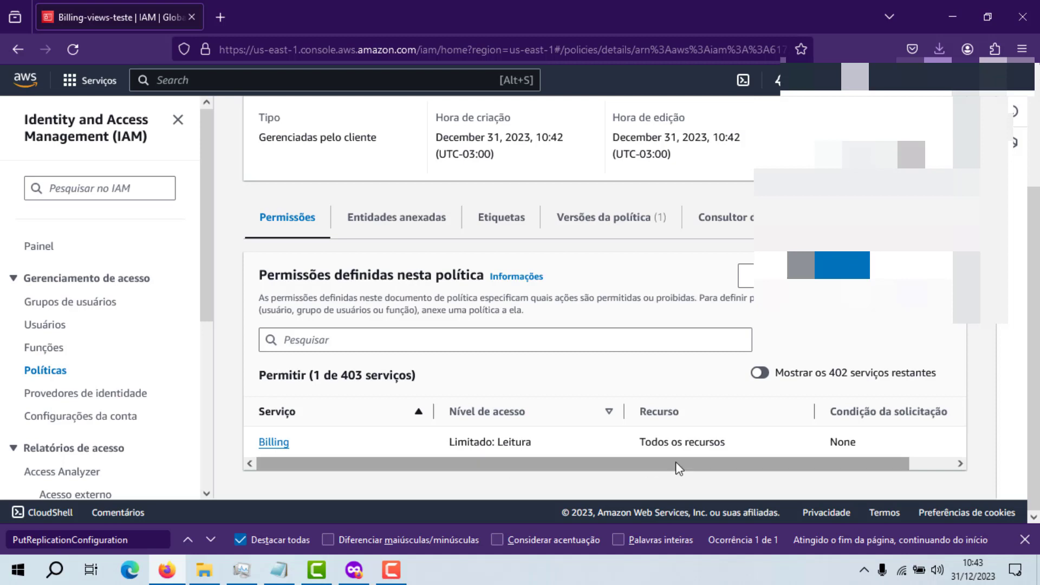
{"action": "left_click_drag", "start_coordinate": [675, 462], "coordinate": [506, 439]}
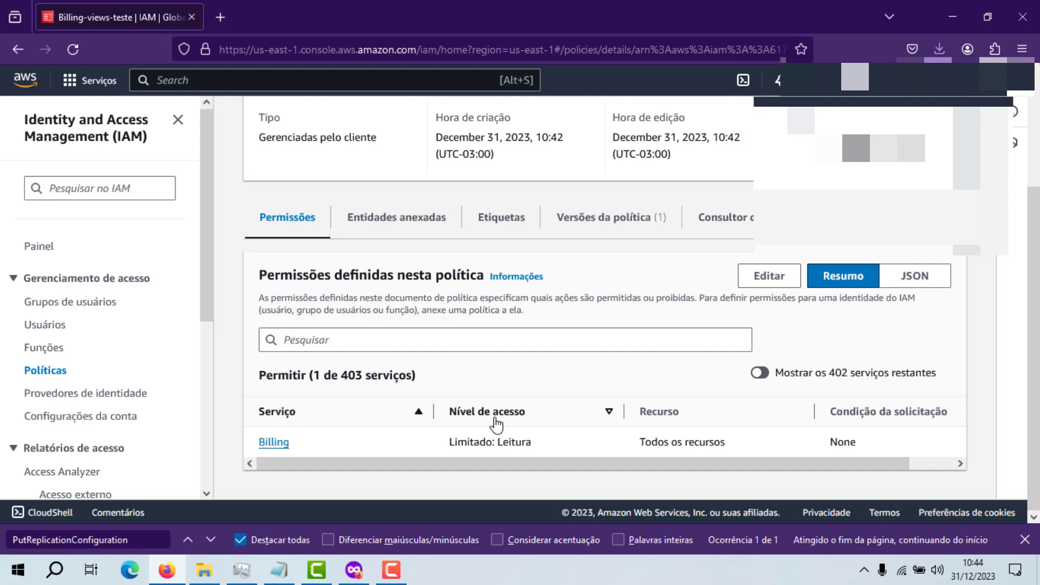
- View the policy as JSON and examine its effect, allowed actions and resource entries
{"action": "left_click", "coordinate": [911, 293]}
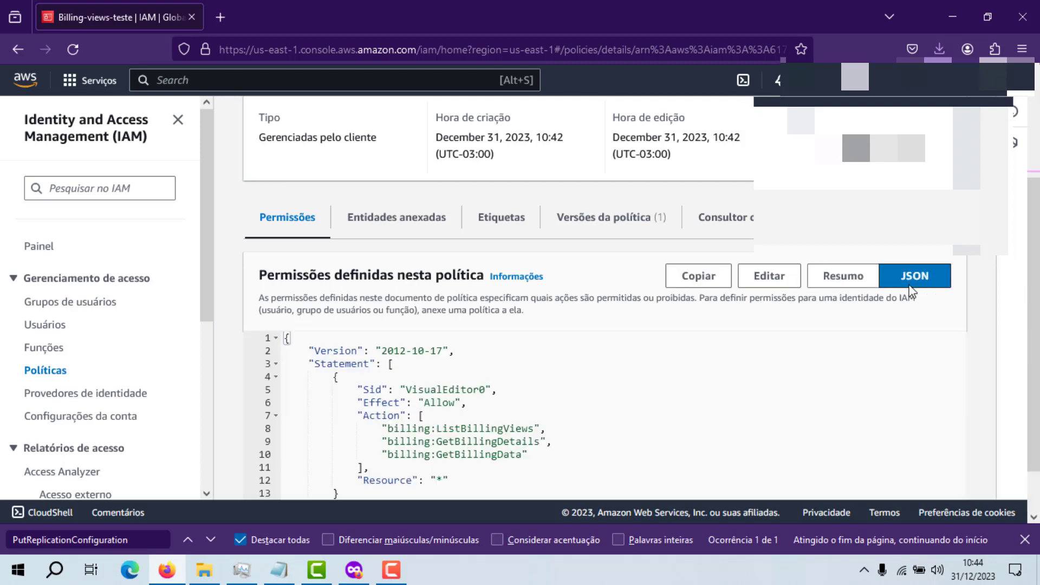
{"action": "scroll", "coordinate": [466, 408], "scroll_direction": "down", "scroll_amount": 1}
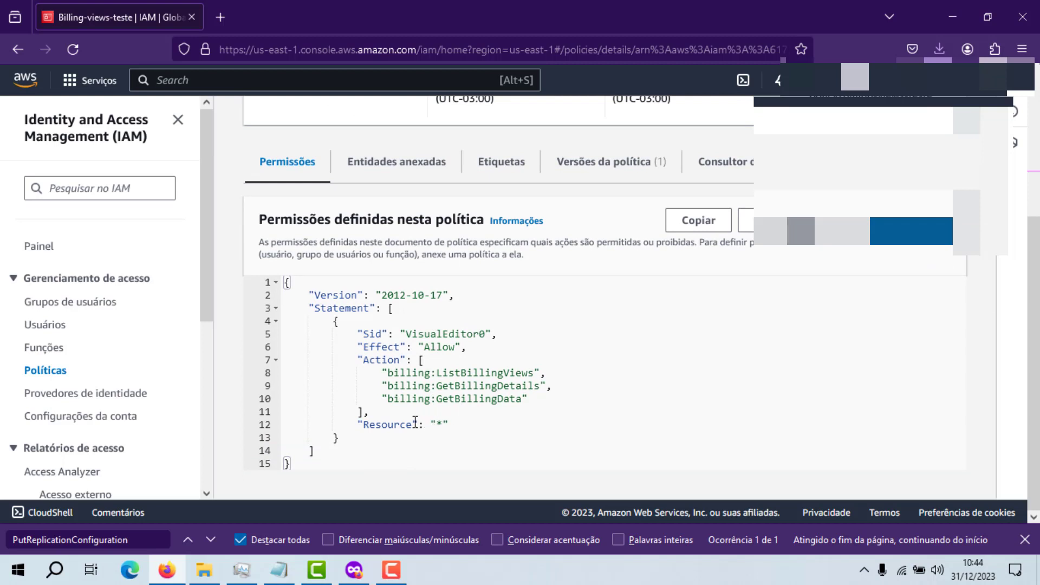
{"action": "left_click_drag", "start_coordinate": [481, 424], "coordinate": [350, 426]}
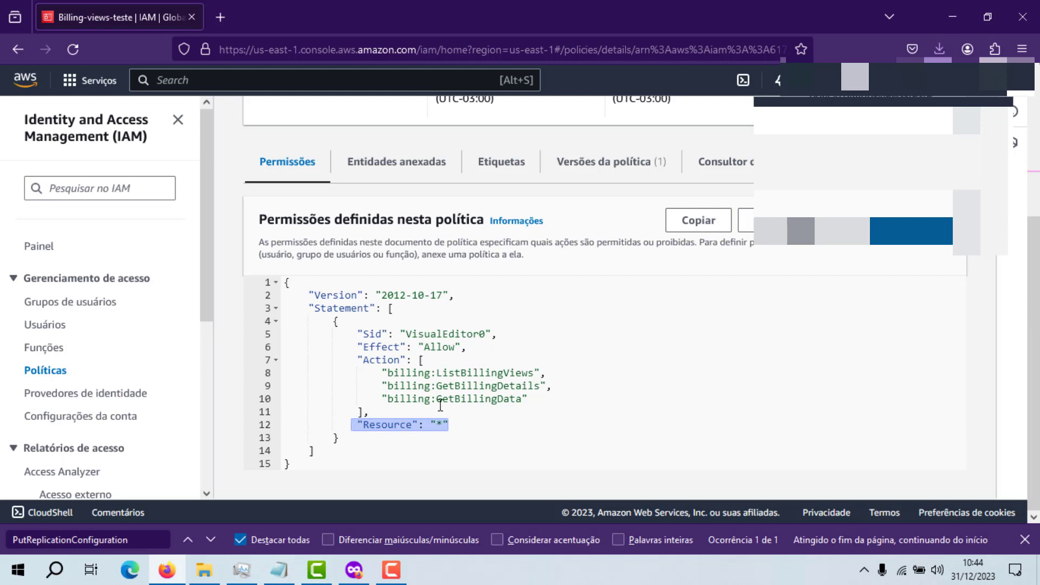
{"action": "left_click", "coordinate": [483, 359]}
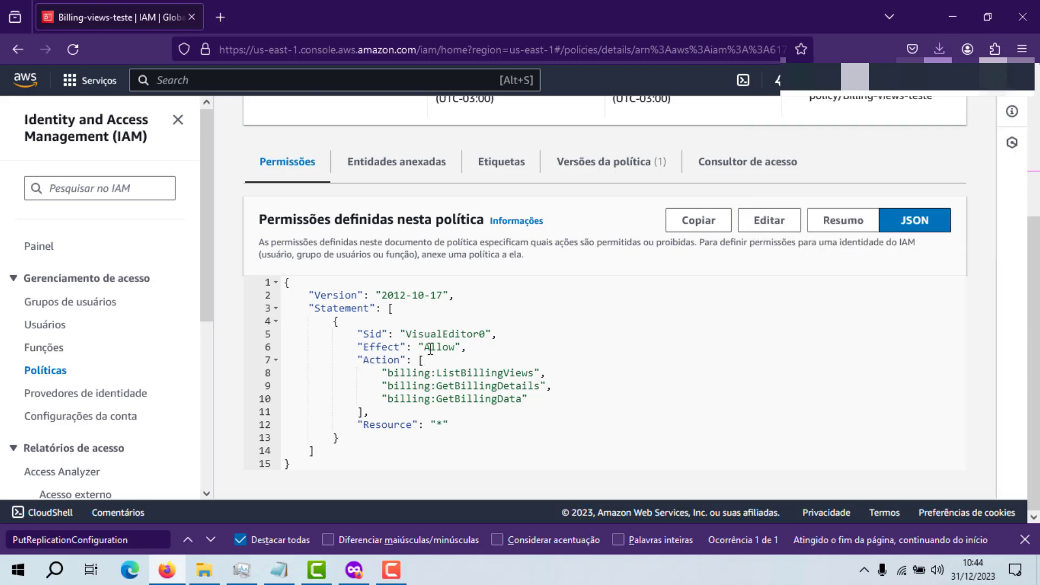
{"action": "double_click", "coordinate": [438, 347]}
{"action": "left_click_drag", "start_coordinate": [351, 362], "coordinate": [471, 421]}
{"action": "left_click", "coordinate": [555, 395]}
{"action": "left_click_drag", "start_coordinate": [372, 371], "coordinate": [546, 392]}
{"action": "left_click", "coordinate": [383, 394]}
- Open the policy for editing and add all S3 actions (s3:*) to its Action list after billing:GetBillingData
{"action": "left_click", "coordinate": [758, 233]}
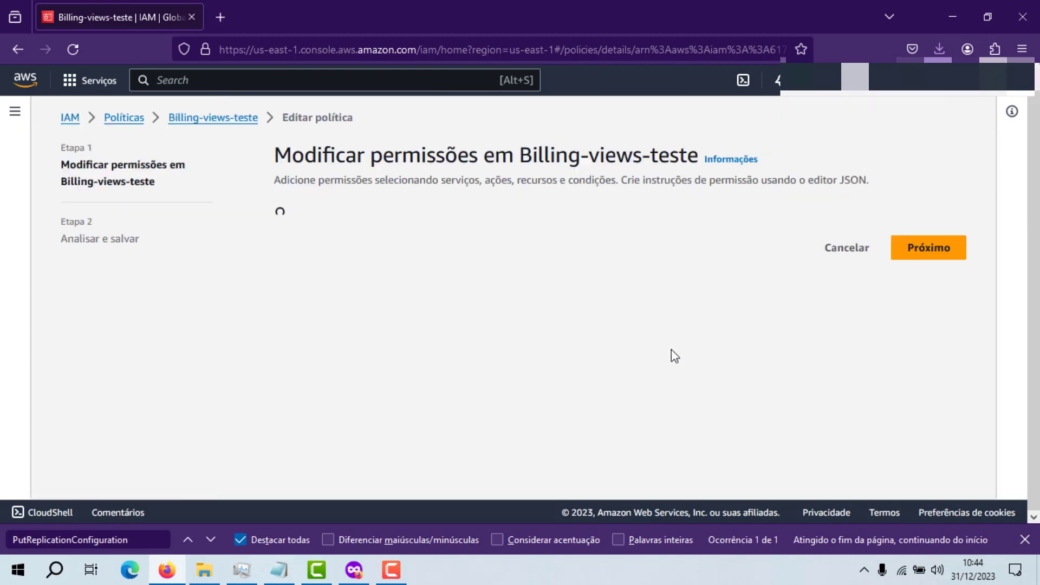
{"action": "left_click", "coordinate": [547, 400]}
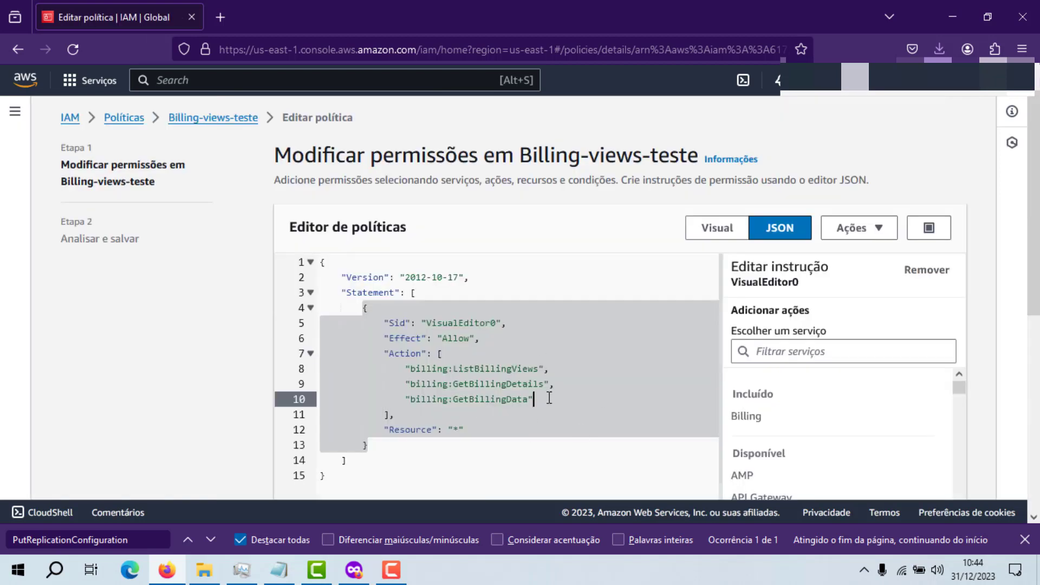
{"action": "type", "text": ","}
{"action": "key", "text": "Return"}
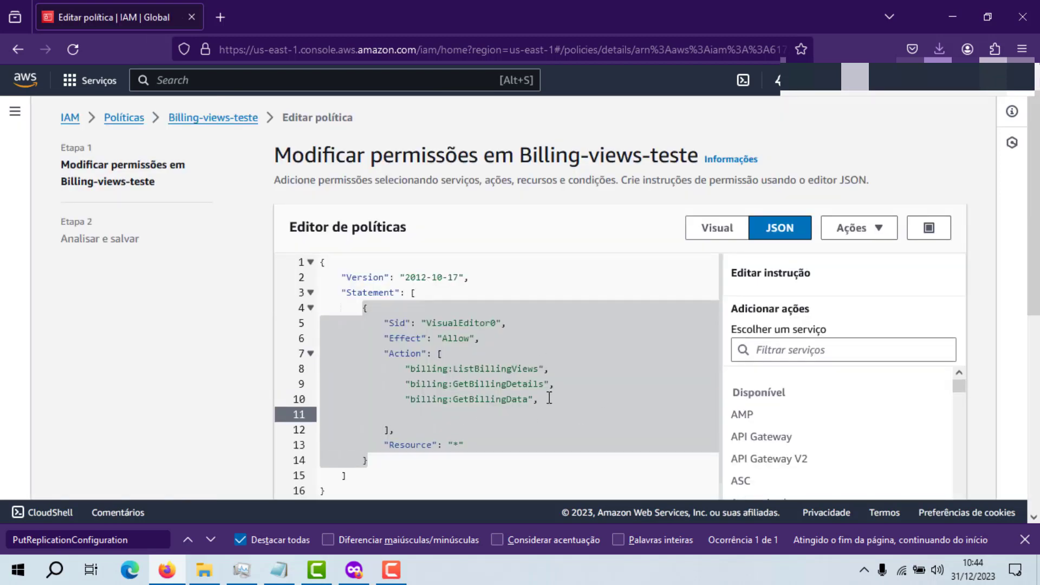
{"action": "type", "text": "\""}
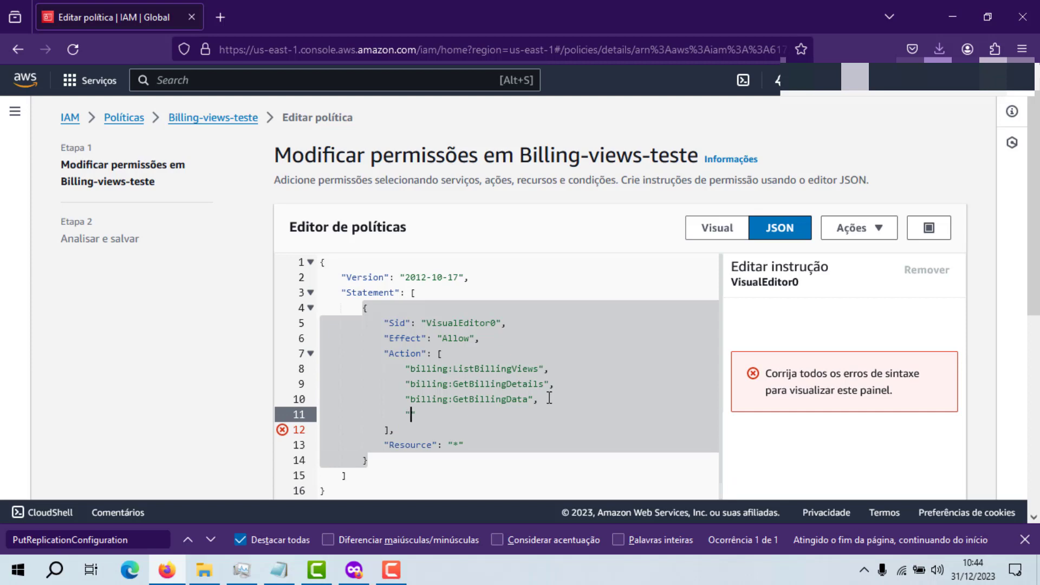
{"action": "type", "text": "s3"}
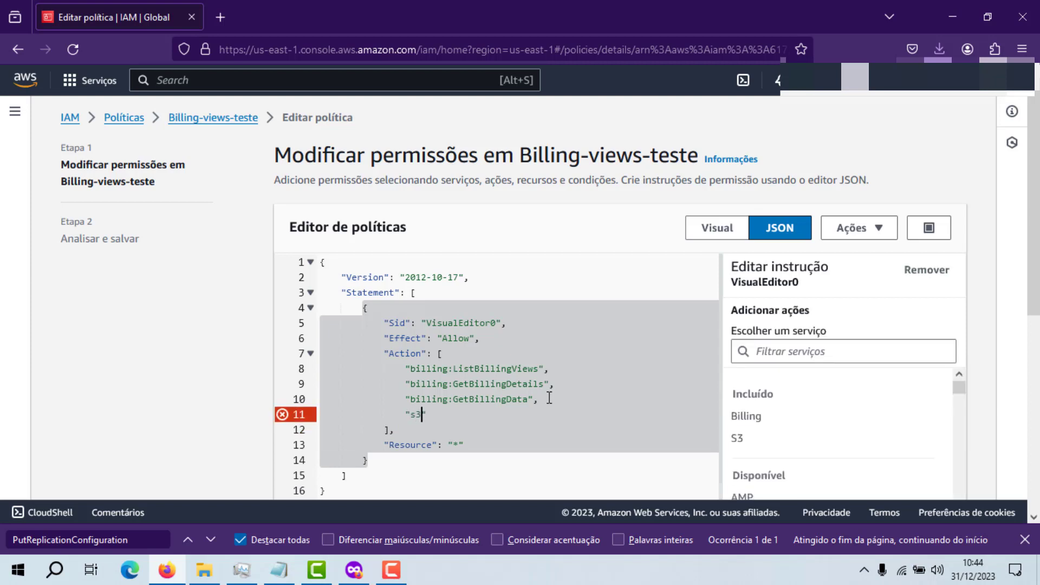
{"action": "left_click", "coordinate": [797, 445]}
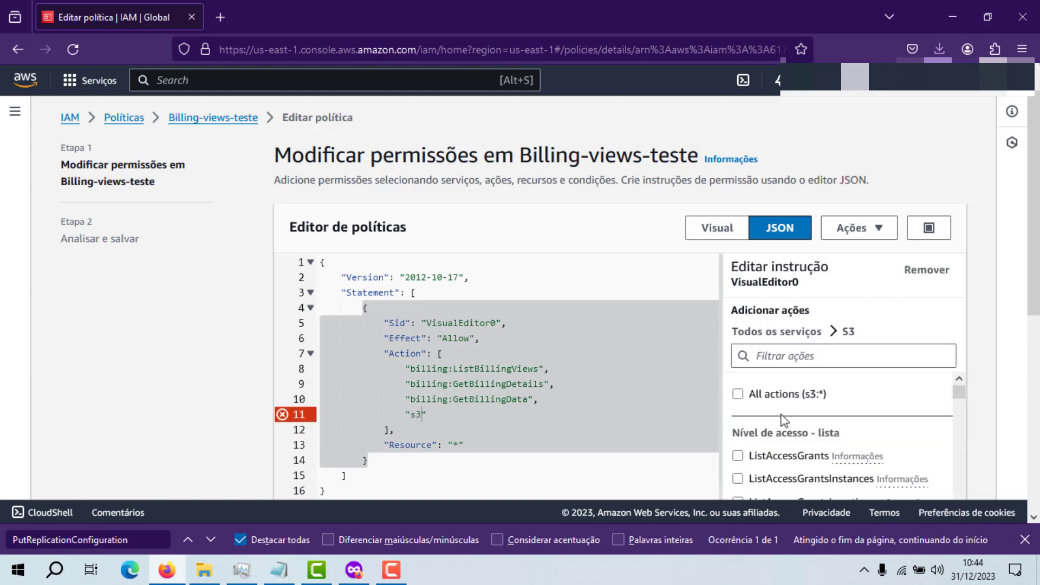
{"action": "left_click", "coordinate": [738, 395]}
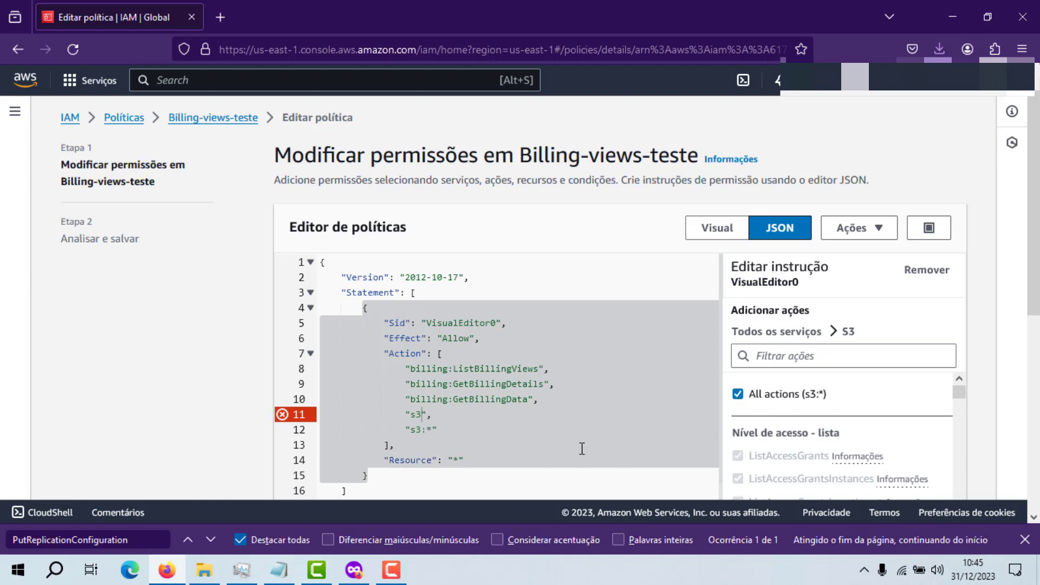
- Delete the incomplete "s3" entry and its empty line above "s3:*" in the Action list
{"action": "left_click_drag", "start_coordinate": [432, 415], "coordinate": [343, 414]}
{"action": "key", "text": "BackSpace"}
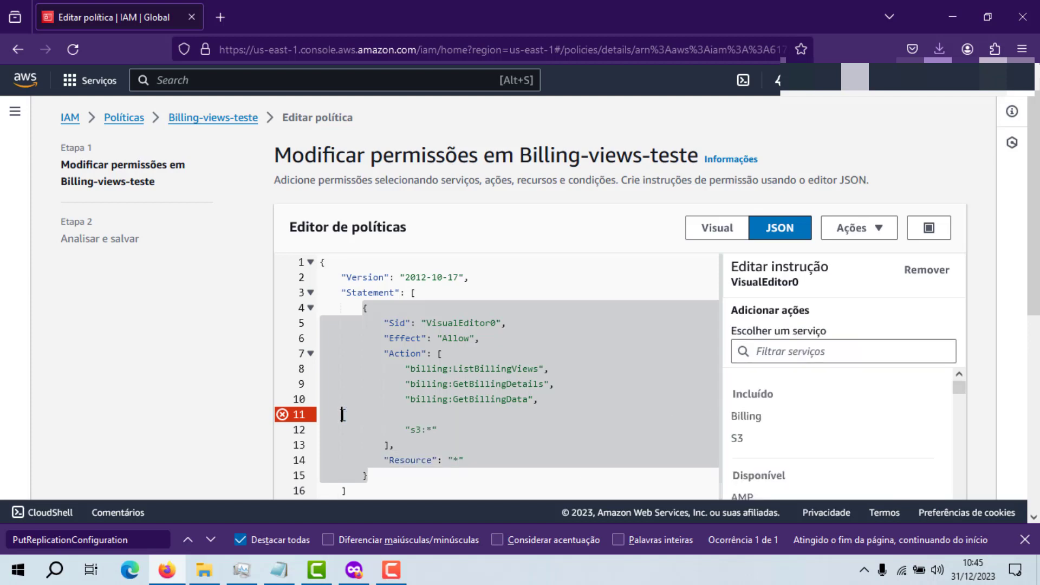
{"action": "key", "text": "BackSpace"}
{"action": "key", "text": "BackSpace"}
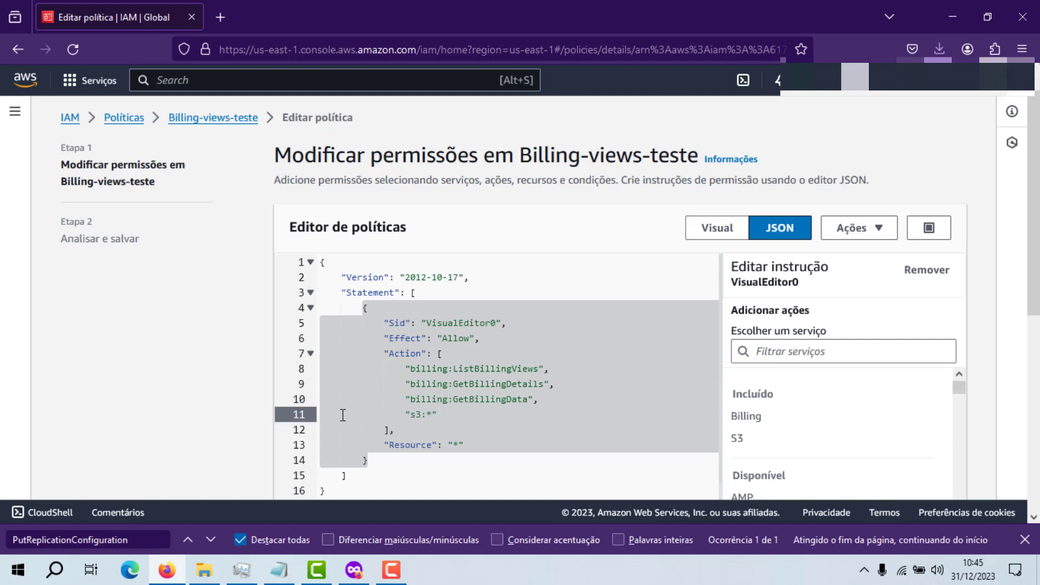
- Add the action "s3-object-lambda:*" on a new line after "s3:*" in the Action list
{"action": "type", "text": ","}
{"action": "key", "text": "Return"}
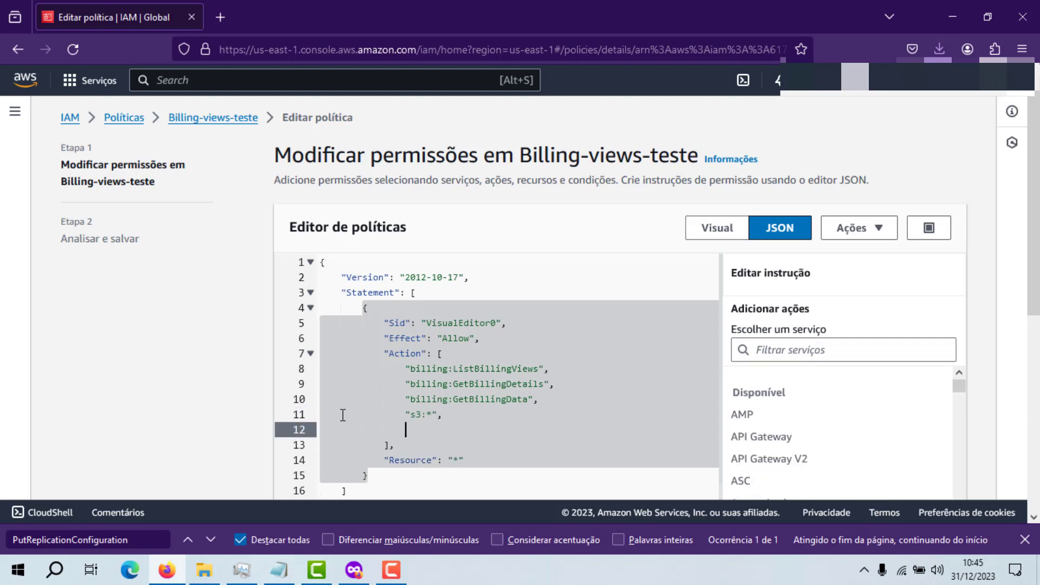
{"action": "type", "text": "\"s"}
{"action": "type", "text": "3-"}
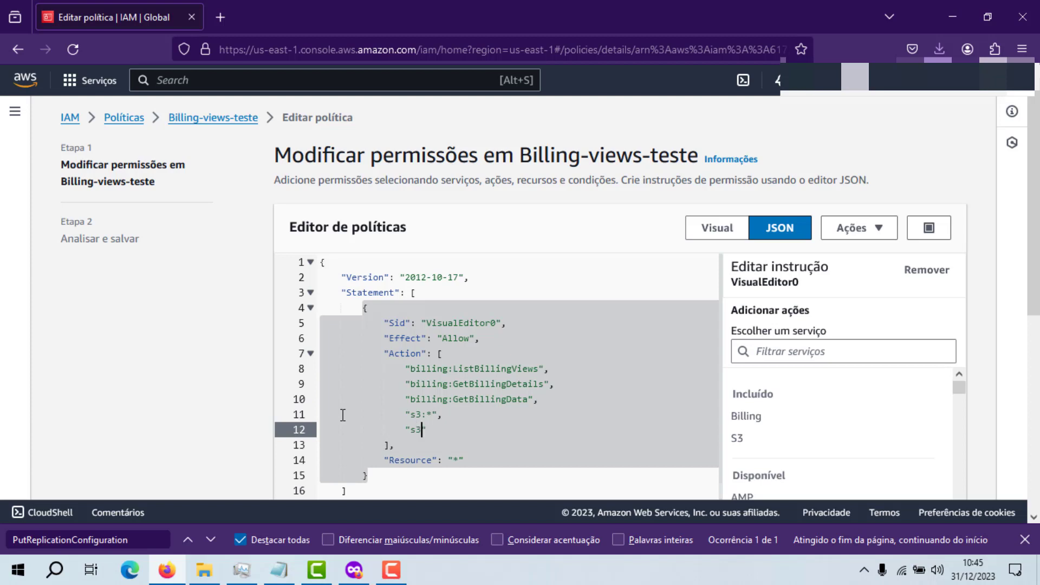
{"action": "type", "text": "obj"}
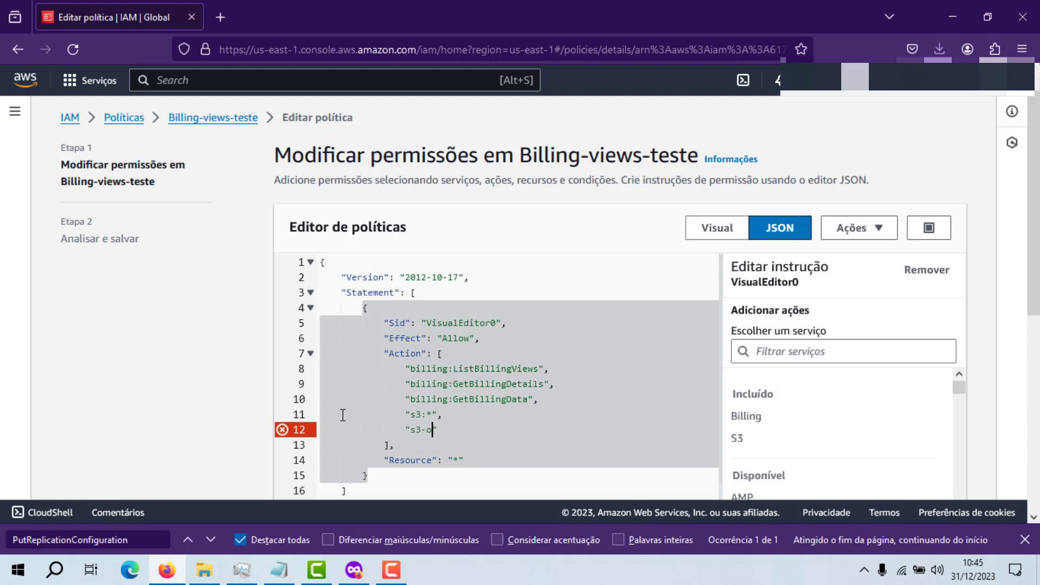
{"action": "type", "text": "ect-lambda:"}
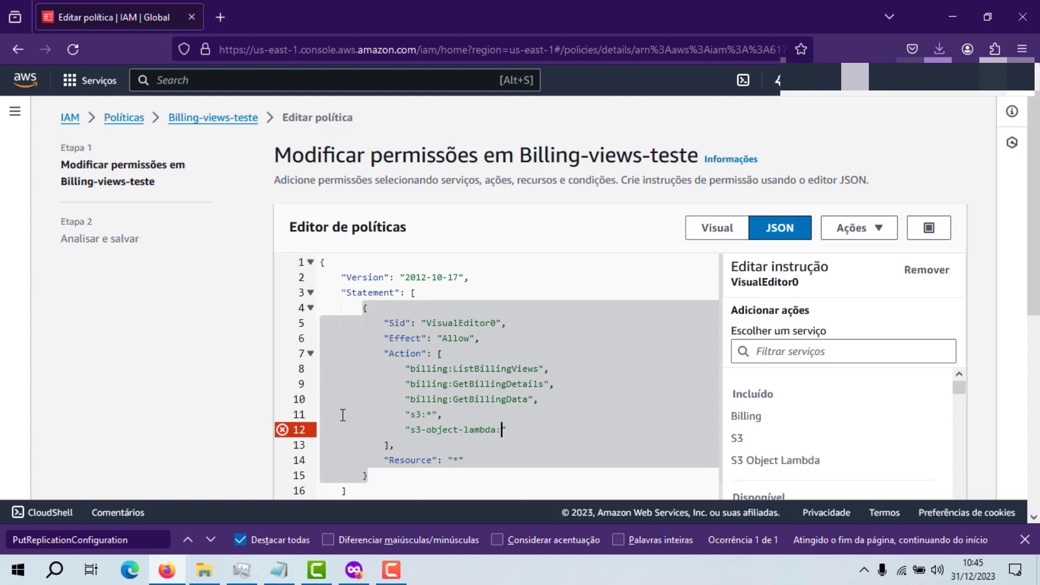
{"action": "type", "text": "*\""}
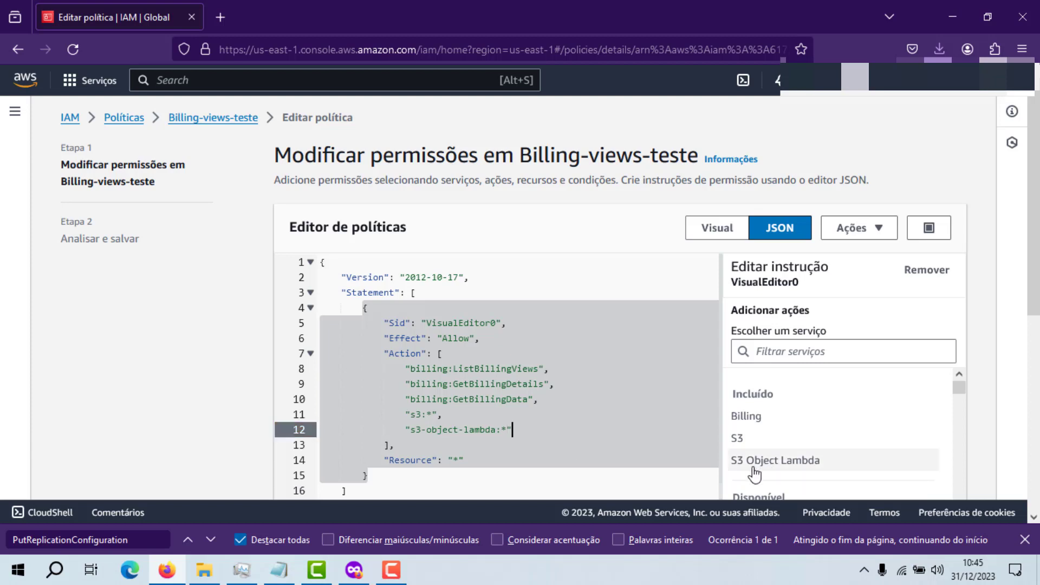
- Show the S3 Object Lambda actions for the statement and remove all actions (s3-object-lambda:*) from the Action list
{"action": "scroll", "coordinate": [770, 450], "scroll_direction": "down", "scroll_amount": 3}
{"action": "scroll", "coordinate": [769, 444], "scroll_direction": "up", "scroll_amount": 2}
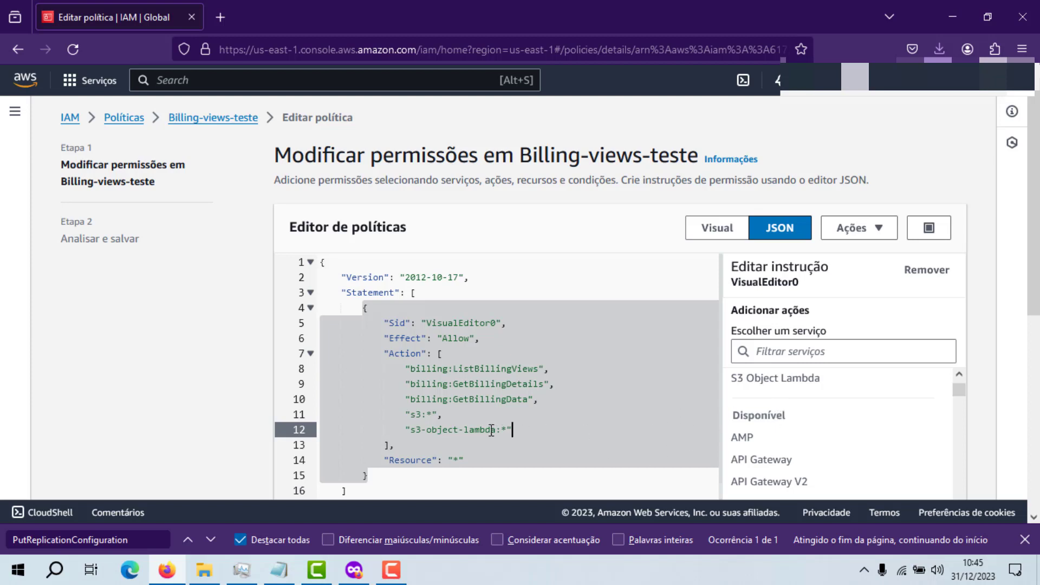
{"action": "scroll", "coordinate": [759, 436], "scroll_direction": "up", "scroll_amount": 2}
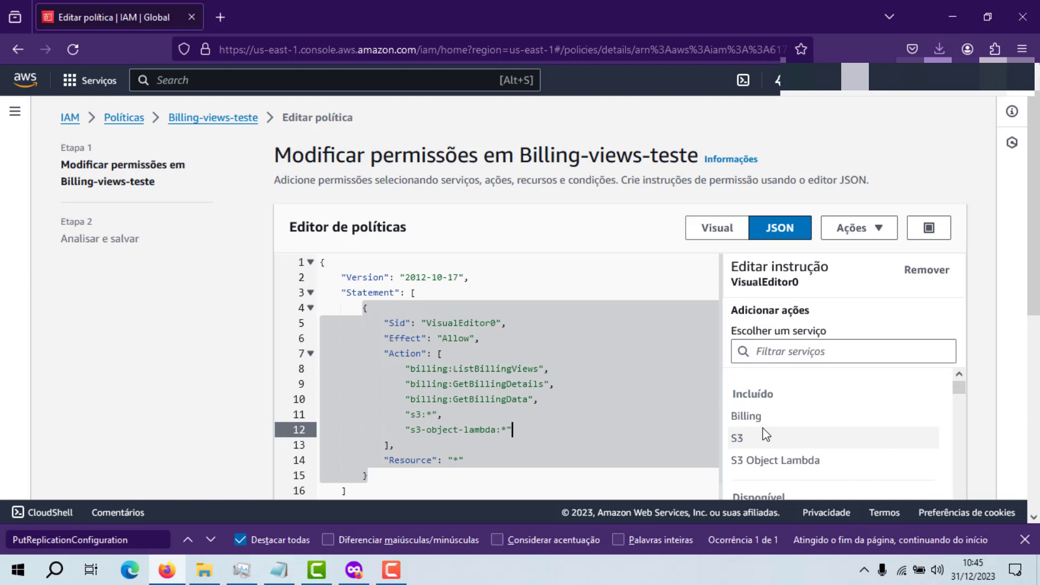
{"action": "left_click", "coordinate": [767, 460]}
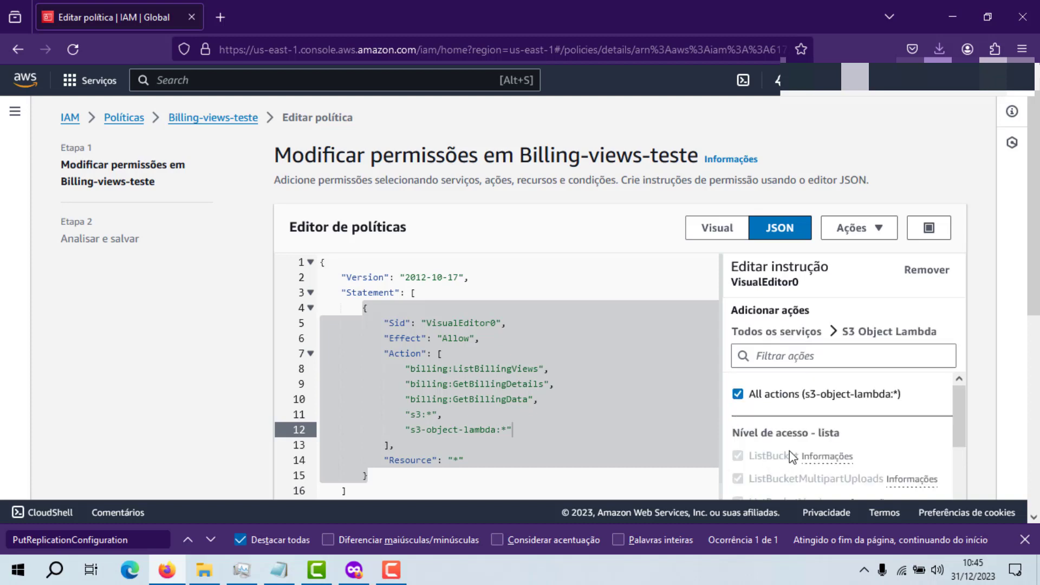
{"action": "left_click", "coordinate": [737, 400]}
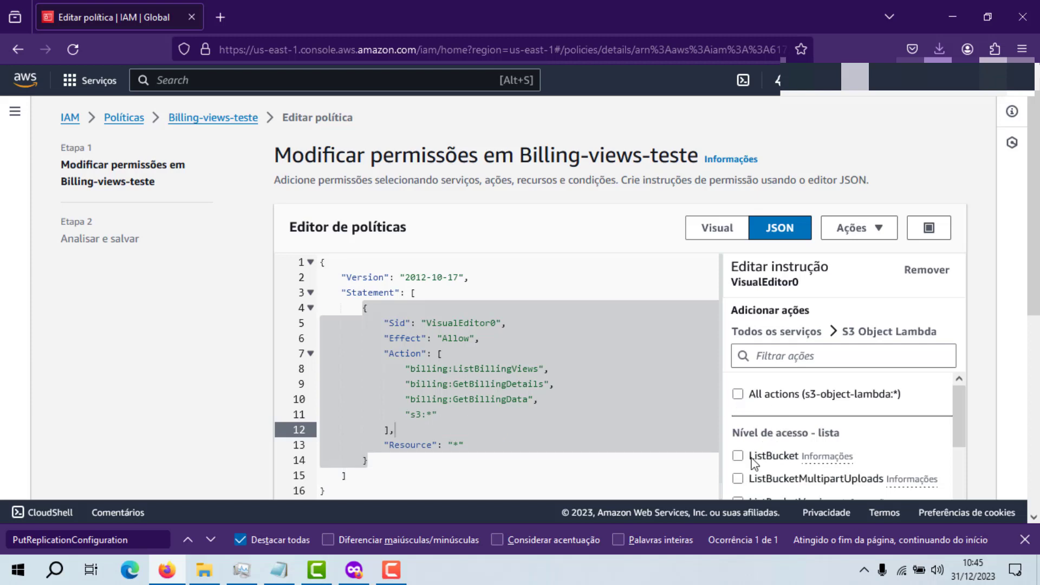
- Add the S3 Object Lambda read actions GetObject, GetObjectAcl, GetObjectTagging and GetObjectVersion to the statement
{"action": "scroll", "coordinate": [813, 461], "scroll_direction": "down", "scroll_amount": 2}
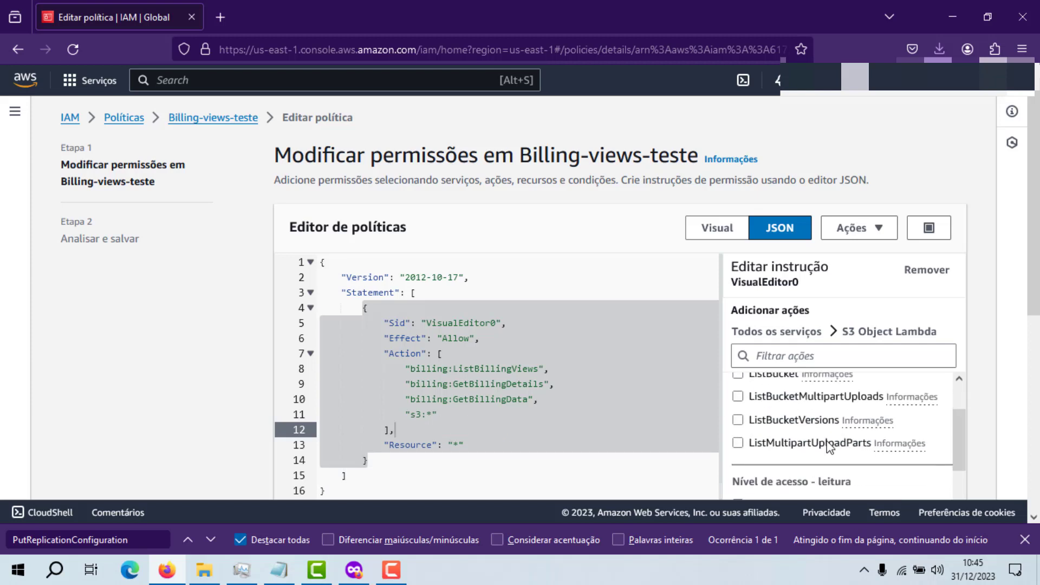
{"action": "scroll", "coordinate": [866, 457], "scroll_direction": "down", "scroll_amount": 2}
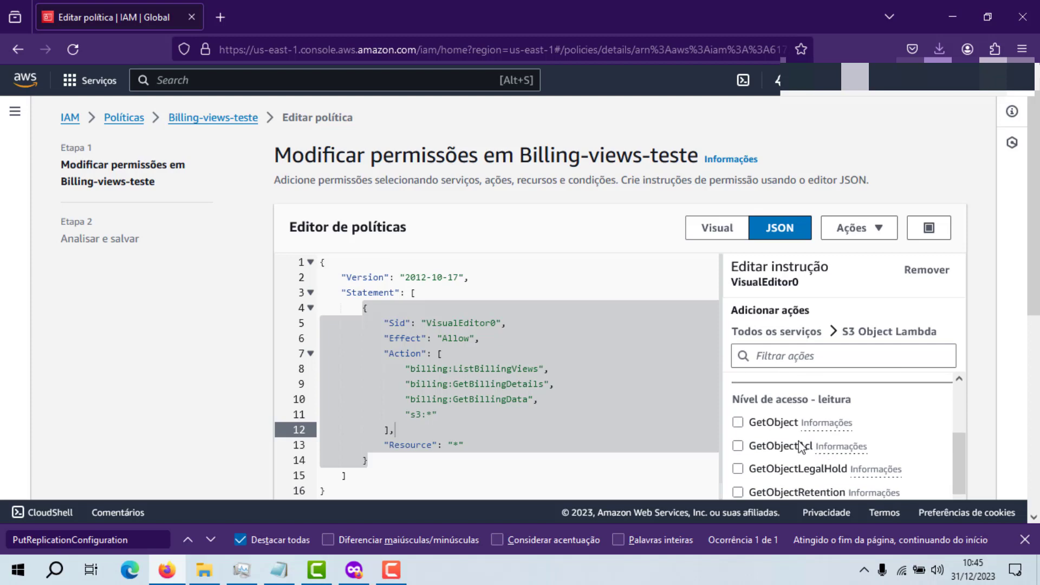
{"action": "left_click", "coordinate": [739, 423]}
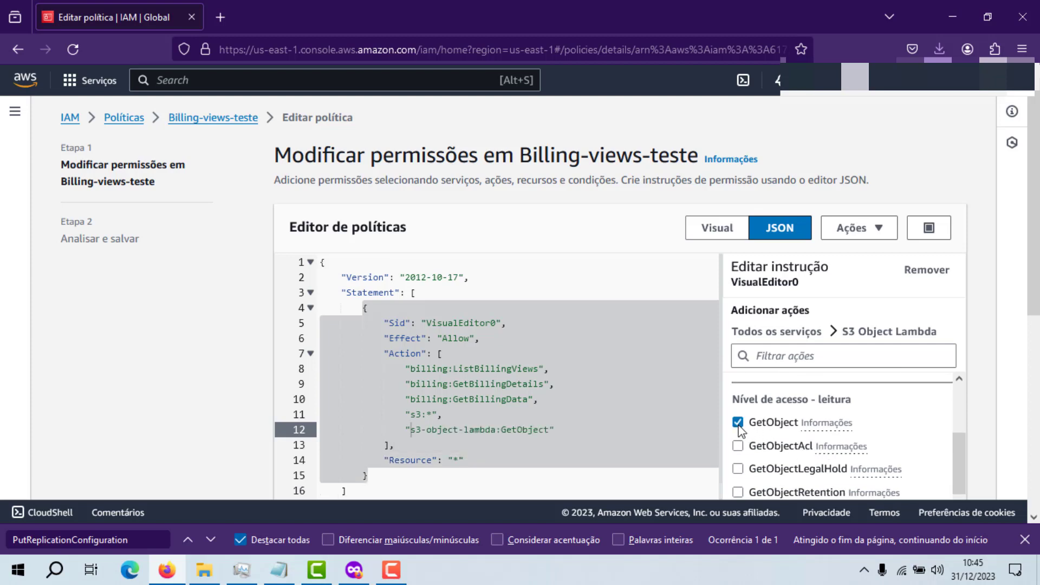
{"action": "left_click", "coordinate": [738, 447]}
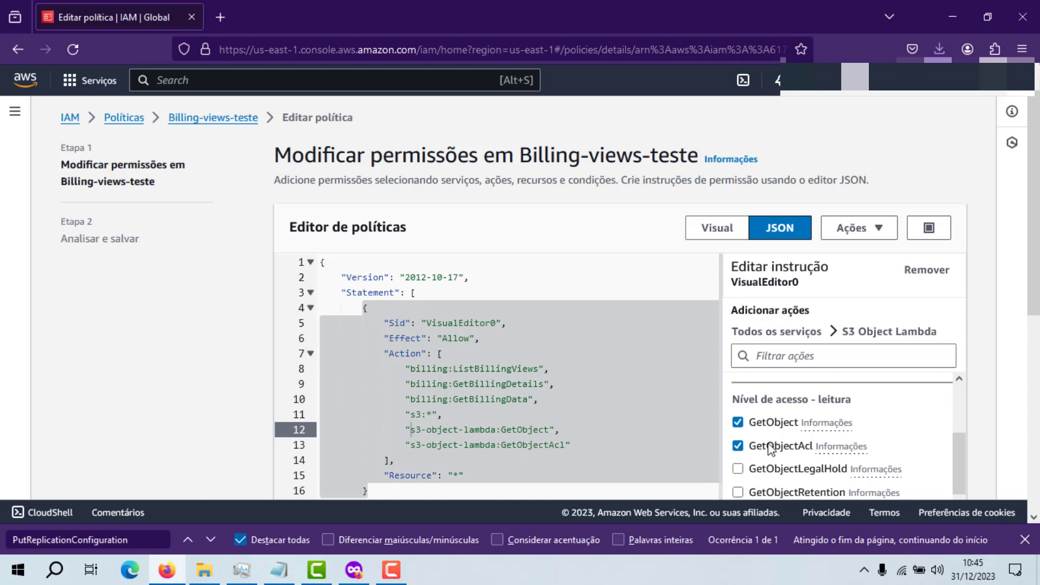
{"action": "scroll", "coordinate": [797, 467], "scroll_direction": "down", "scroll_amount": 1}
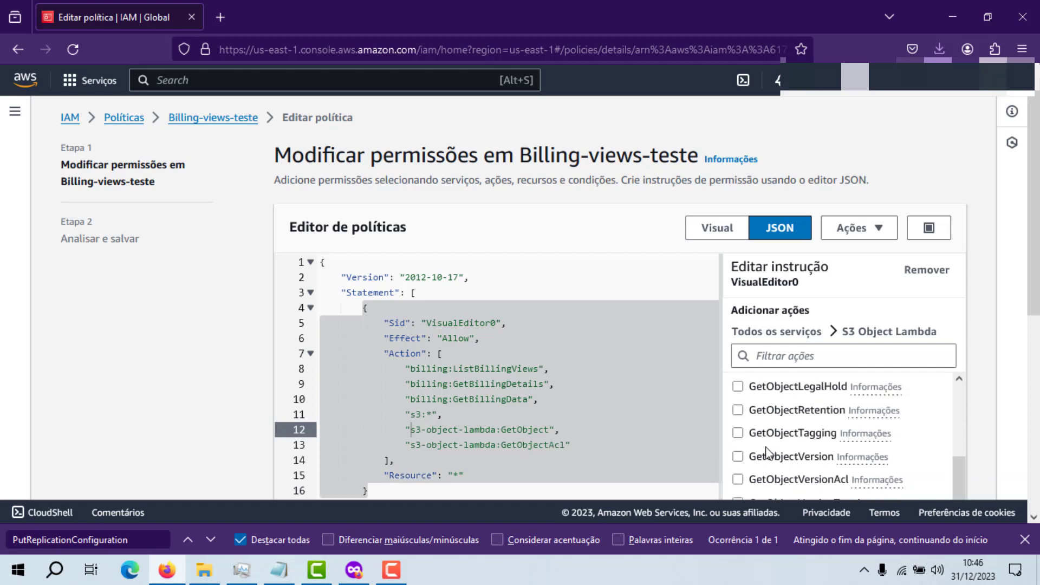
{"action": "left_click", "coordinate": [738, 433]}
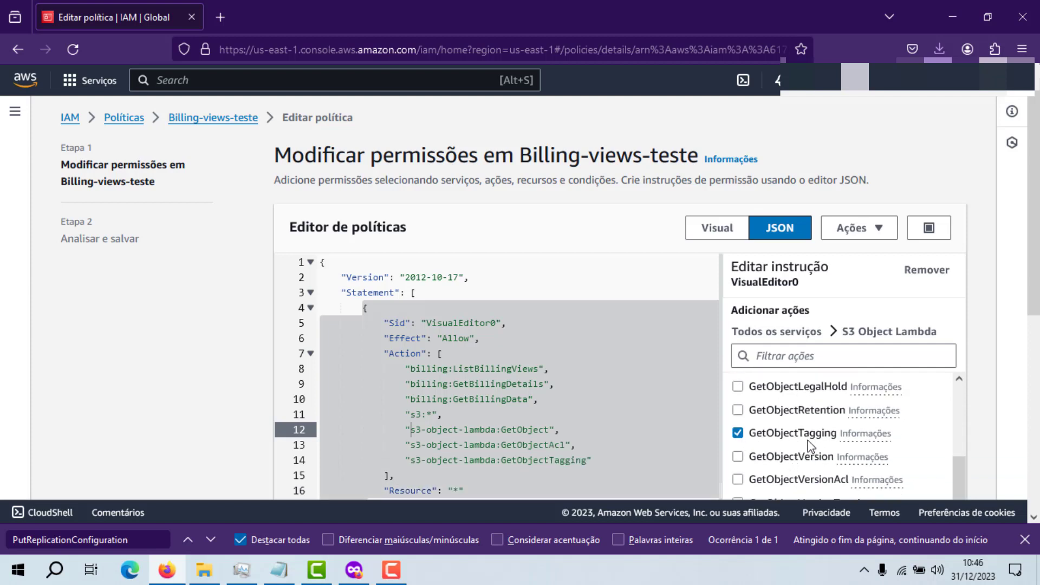
{"action": "scroll", "coordinate": [738, 384], "scroll_direction": "down", "scroll_amount": 3}
{"action": "left_click", "coordinate": [737, 377]}
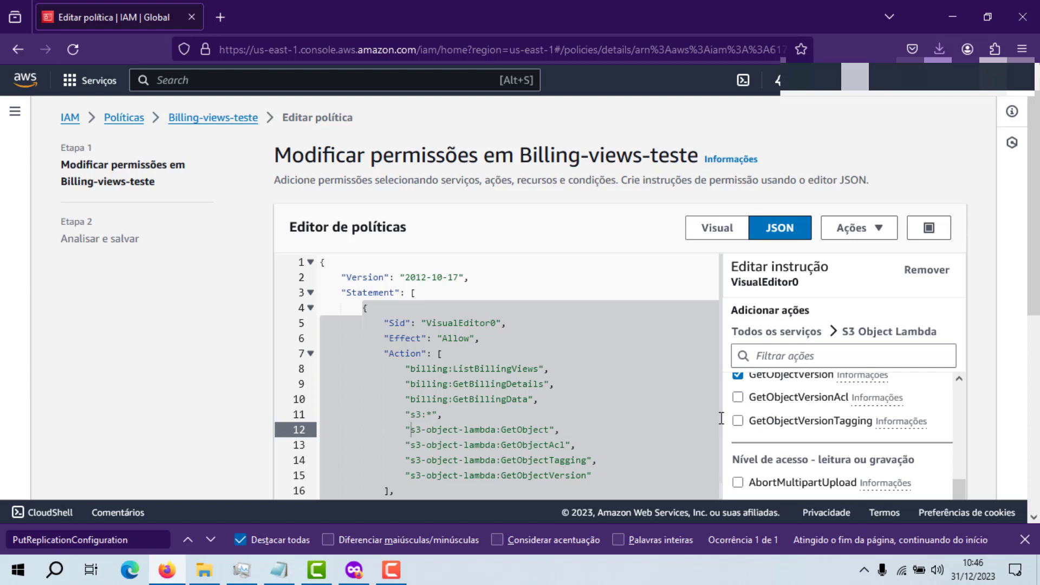
- Allow all S3 Object Lambda actions (s3-object-lambda:*) and delete the four individual GetObject entries from the Action list
{"action": "scroll", "coordinate": [753, 433], "scroll_direction": "up", "scroll_amount": 10}
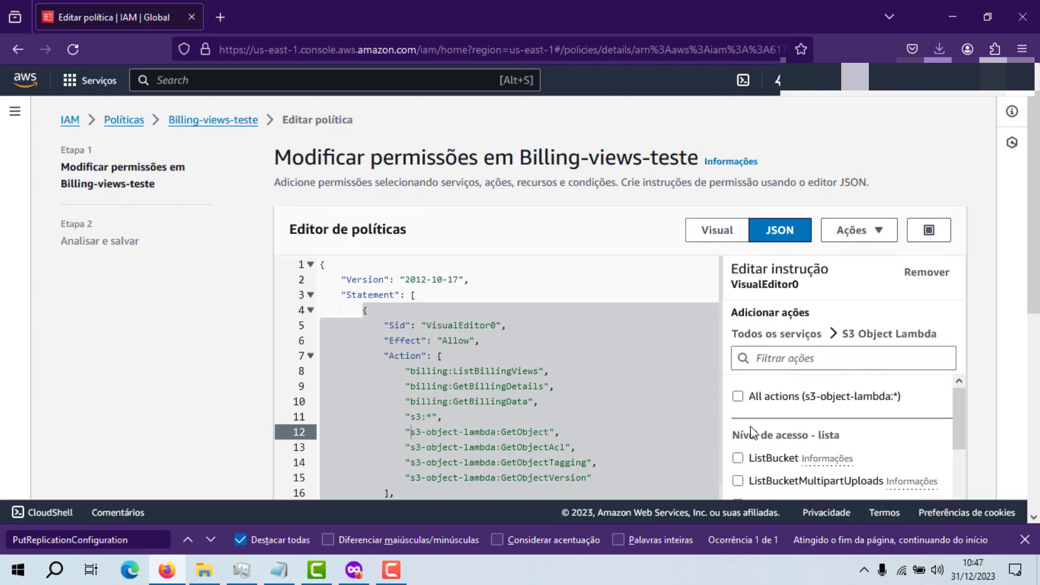
{"action": "left_click", "coordinate": [738, 396]}
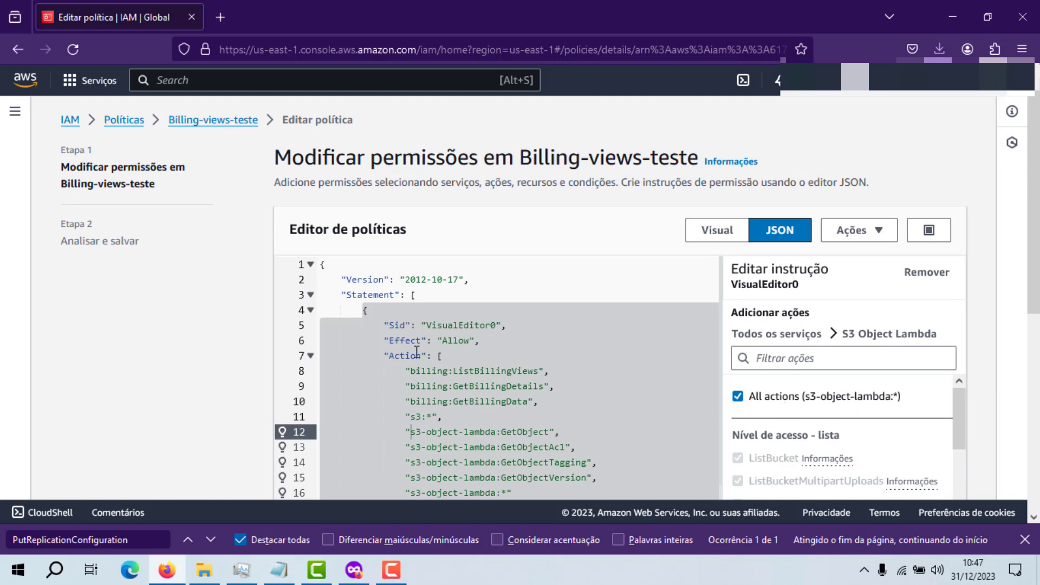
{"action": "scroll", "coordinate": [417, 352], "scroll_direction": "down", "scroll_amount": 3}
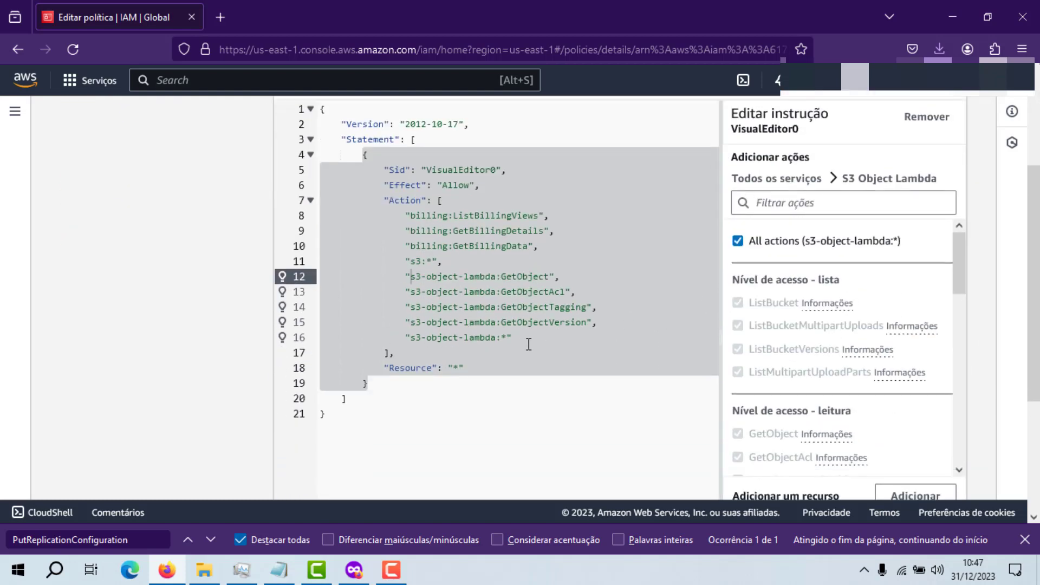
{"action": "left_click", "coordinate": [509, 337]}
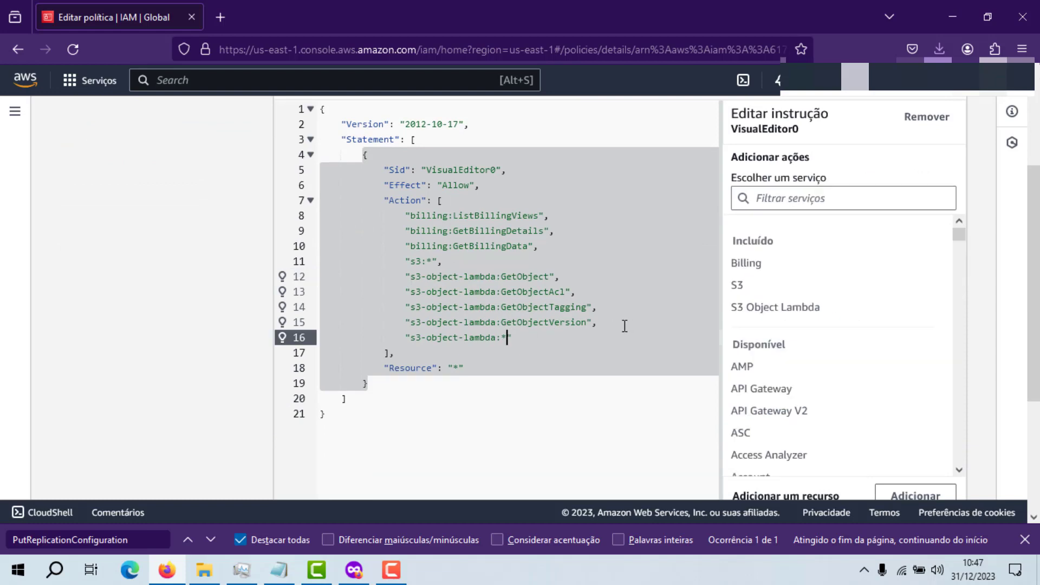
{"action": "left_click_drag", "start_coordinate": [622, 324], "coordinate": [384, 277]}
{"action": "key", "text": "BackSpace"}
{"action": "key", "text": "BackSpace"}
{"action": "key", "text": "BackSpace"}
{"action": "key", "text": "BackSpace"}
{"action": "key", "text": "BackSpace"}
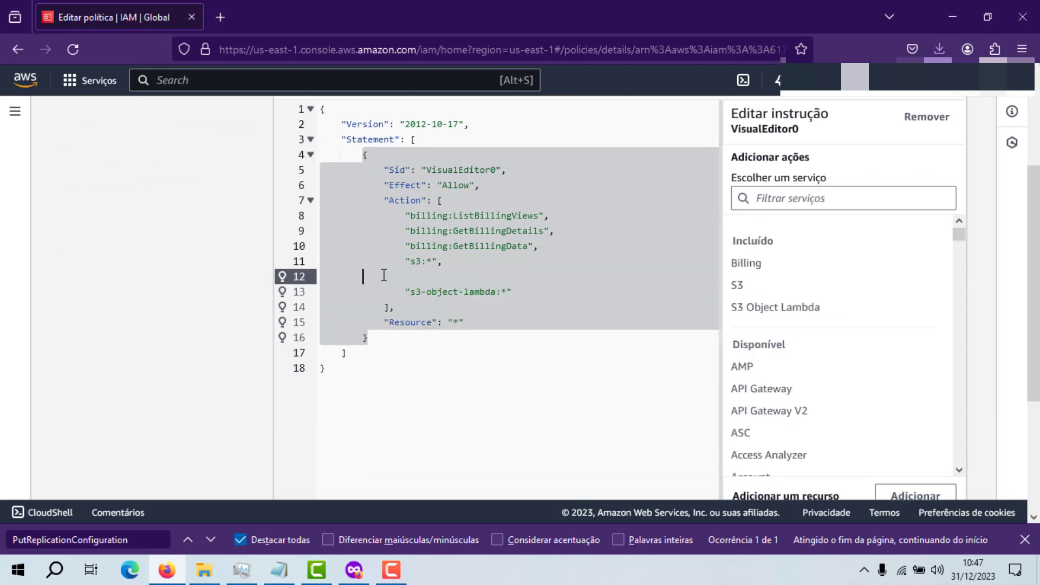
- Save the edited Billing-views-teste policy as the new default version and review its updated permissions
{"action": "scroll", "coordinate": [522, 281], "scroll_direction": "up", "scroll_amount": 3}
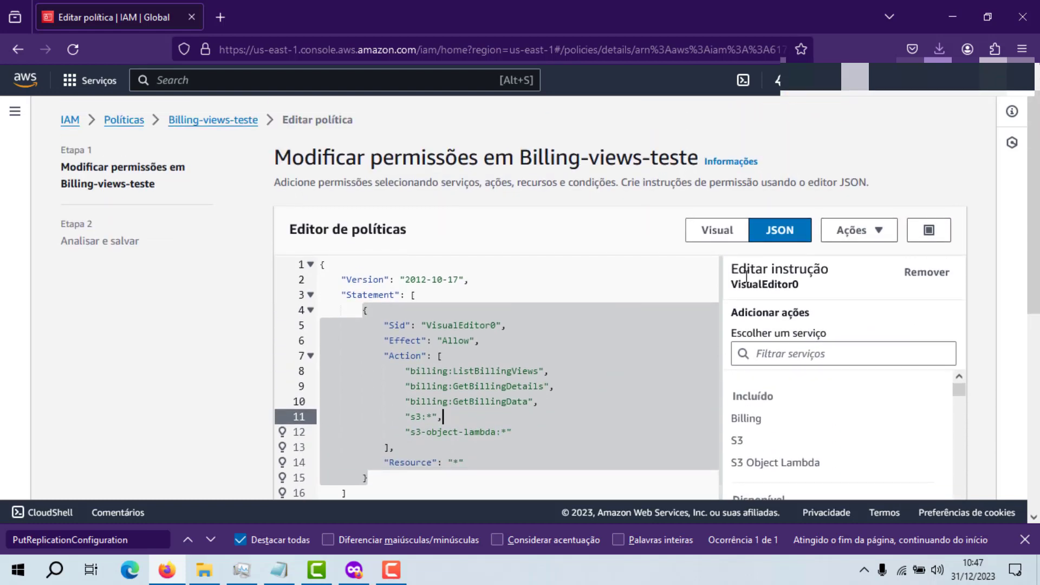
{"action": "scroll", "coordinate": [704, 380], "scroll_direction": "down", "scroll_amount": 6}
{"action": "left_click", "coordinate": [949, 477]}
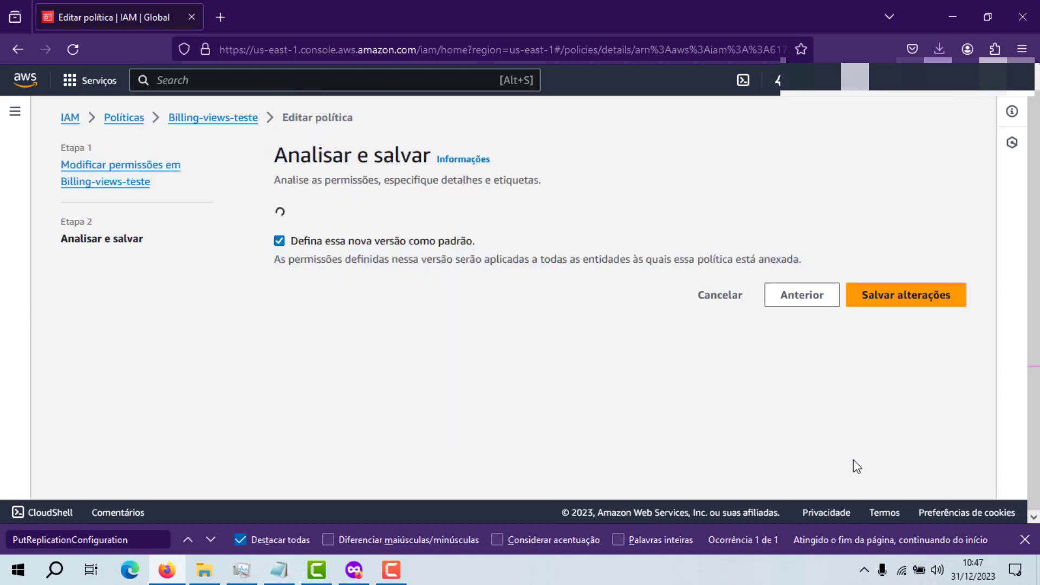
{"action": "scroll", "coordinate": [786, 390], "scroll_direction": "down", "scroll_amount": 3}
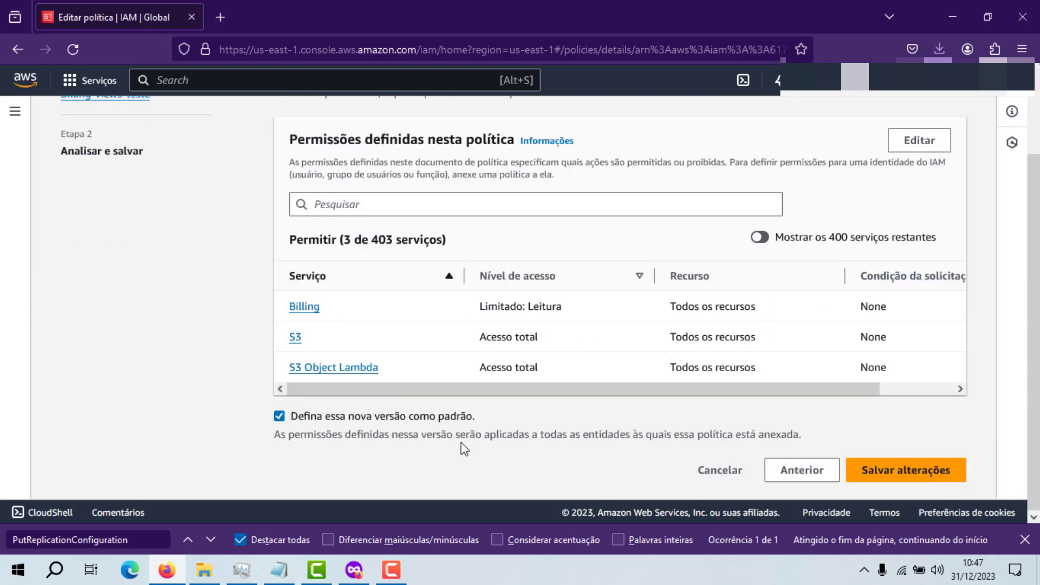
{"action": "left_click", "coordinate": [911, 470]}
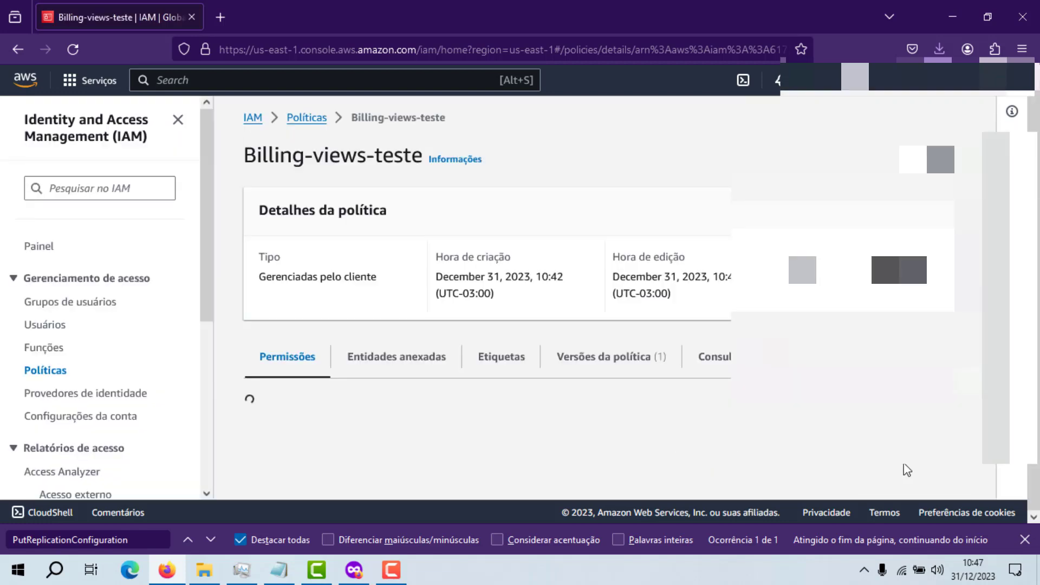
{"action": "scroll", "coordinate": [368, 303], "scroll_direction": "up", "scroll_amount": 4}
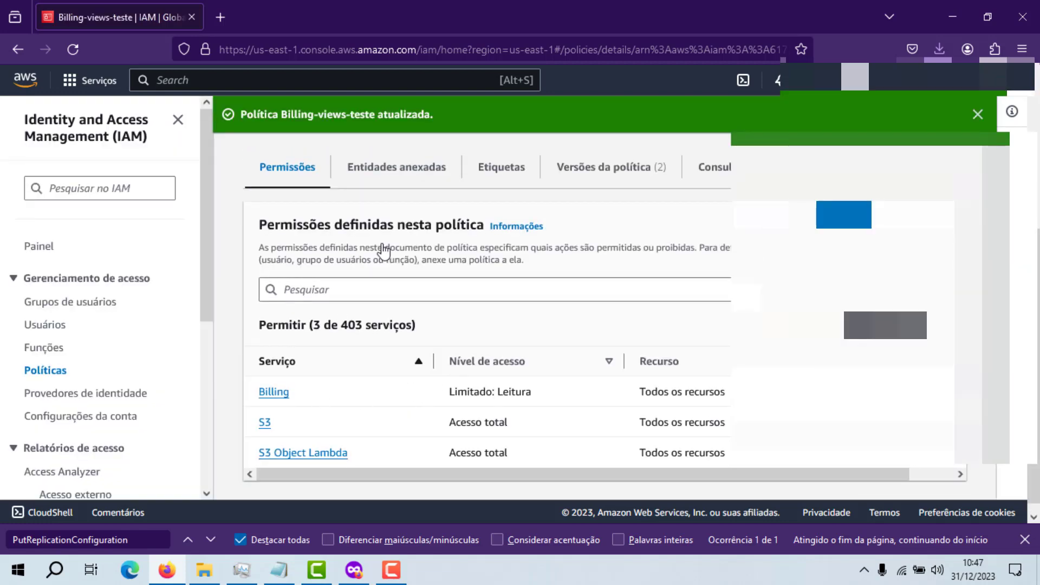
{"action": "scroll", "coordinate": [396, 326], "scroll_direction": "down", "scroll_amount": 3}
{"action": "scroll", "coordinate": [395, 322], "scroll_direction": "up", "scroll_amount": 3}
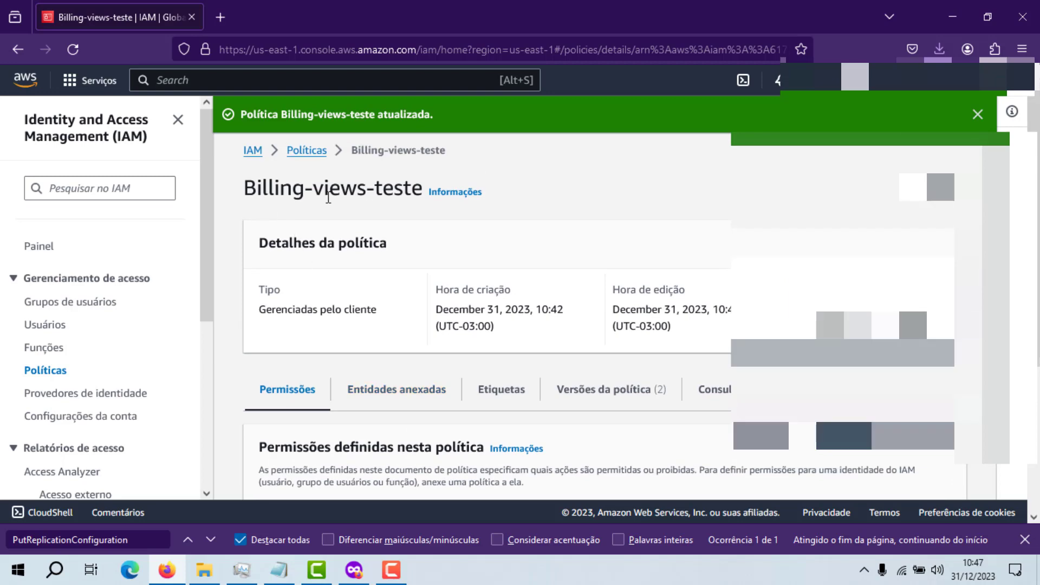
{"action": "scroll", "coordinate": [509, 271], "scroll_direction": "down", "scroll_amount": 4}
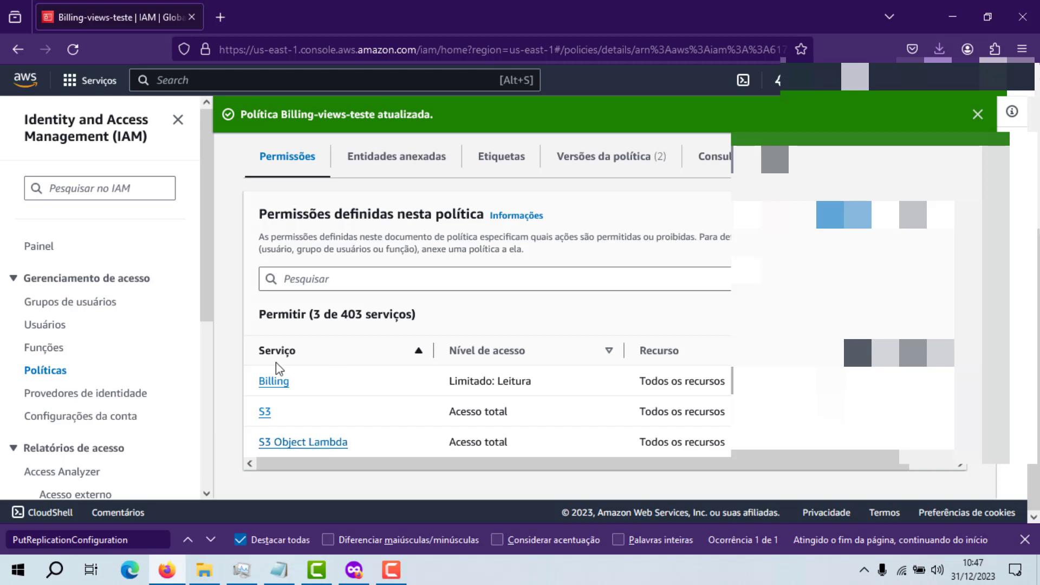
- Open the financeiro user group's permissions and examine the services allowed by its attached Billing-views-teste policy
{"action": "left_click", "coordinate": [99, 312]}
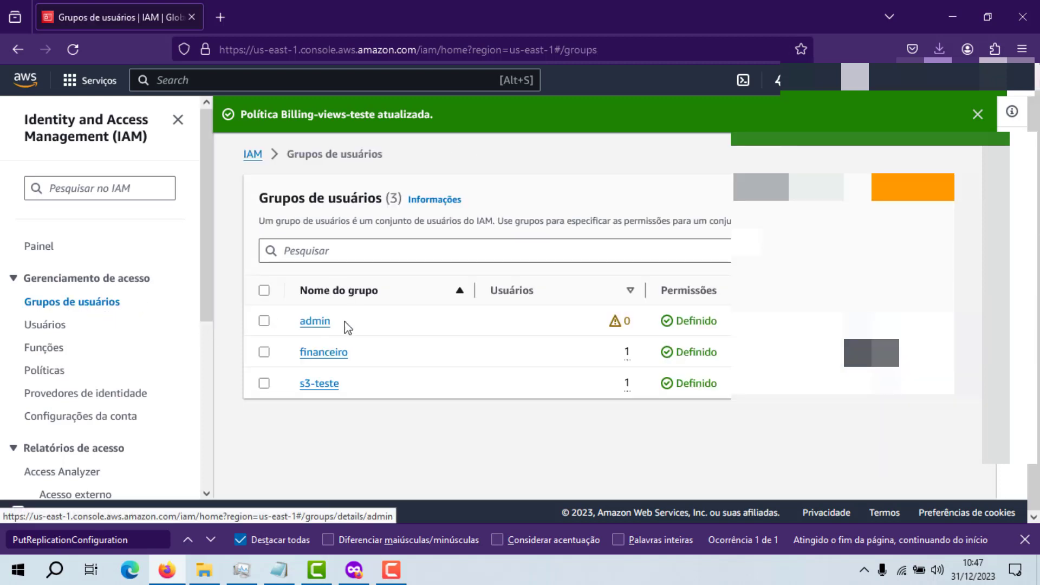
{"action": "left_click", "coordinate": [327, 357]}
{"action": "scroll", "coordinate": [340, 390], "scroll_direction": "down", "scroll_amount": 2}
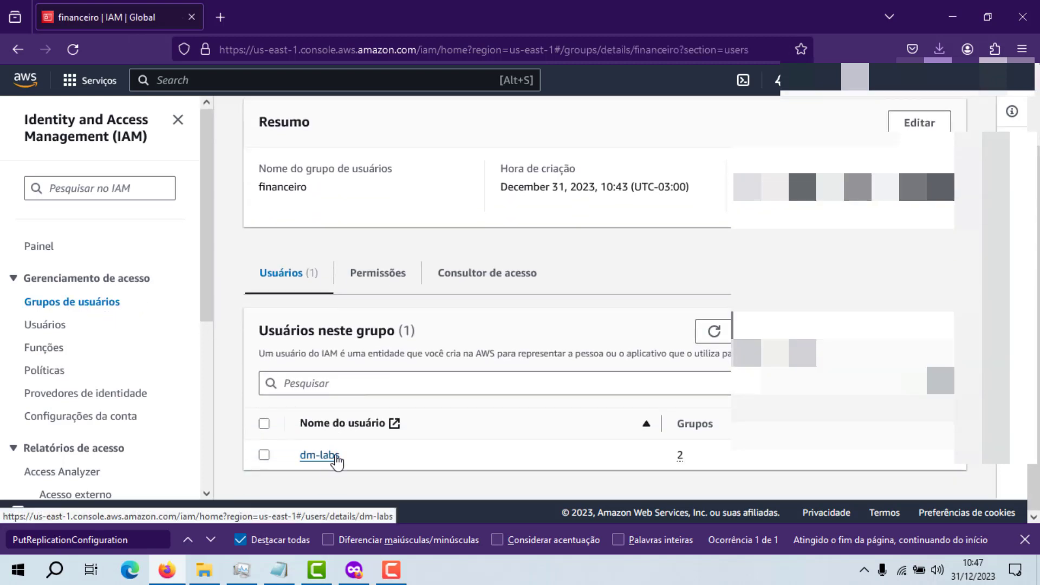
{"action": "left_click", "coordinate": [380, 274]}
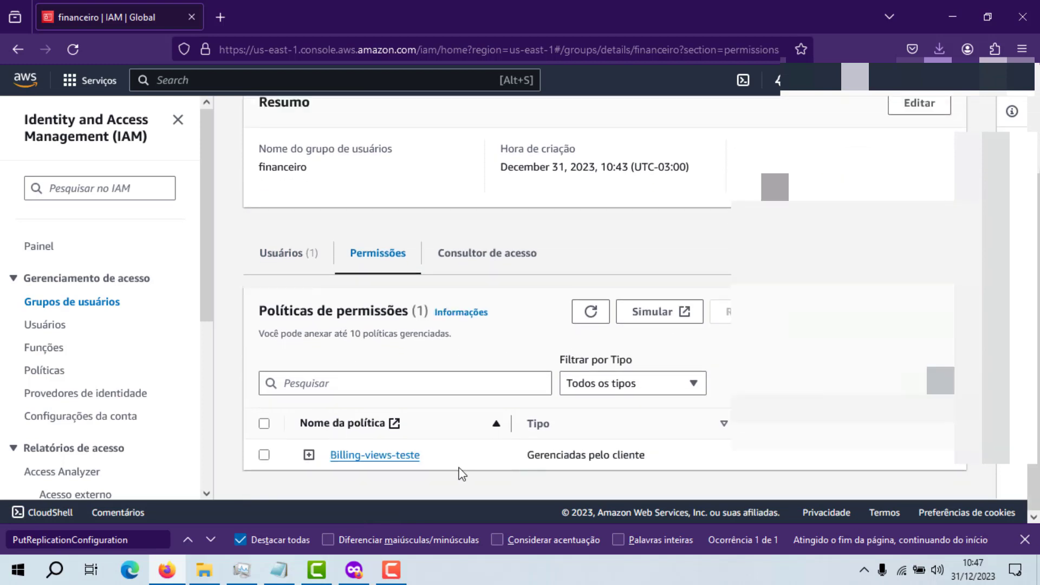
{"action": "left_click", "coordinate": [374, 456]}
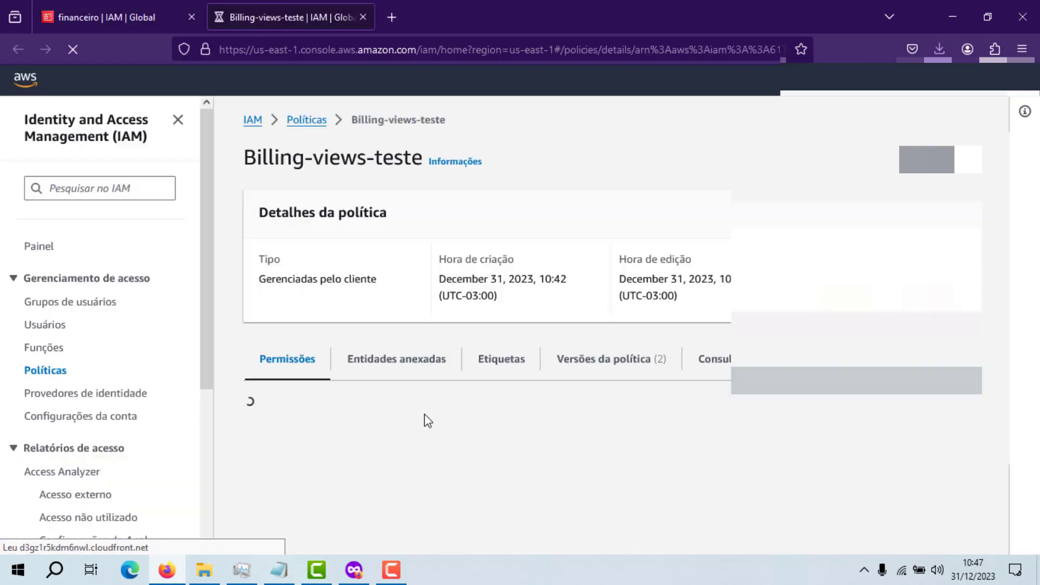
{"action": "scroll", "coordinate": [434, 390], "scroll_direction": "down", "scroll_amount": 3}
{"action": "scroll", "coordinate": [323, 442], "scroll_direction": "down", "scroll_amount": 2}
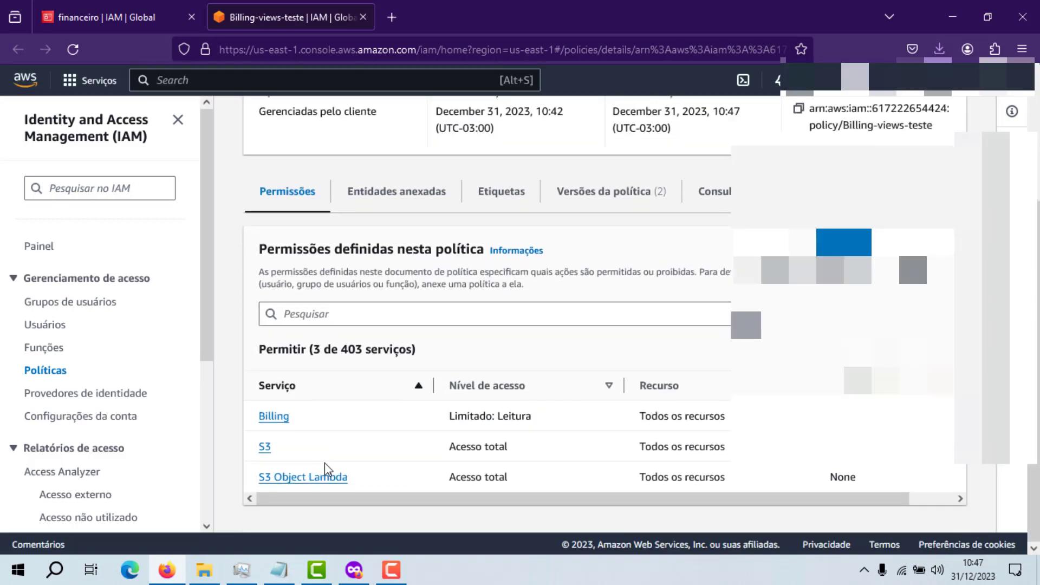